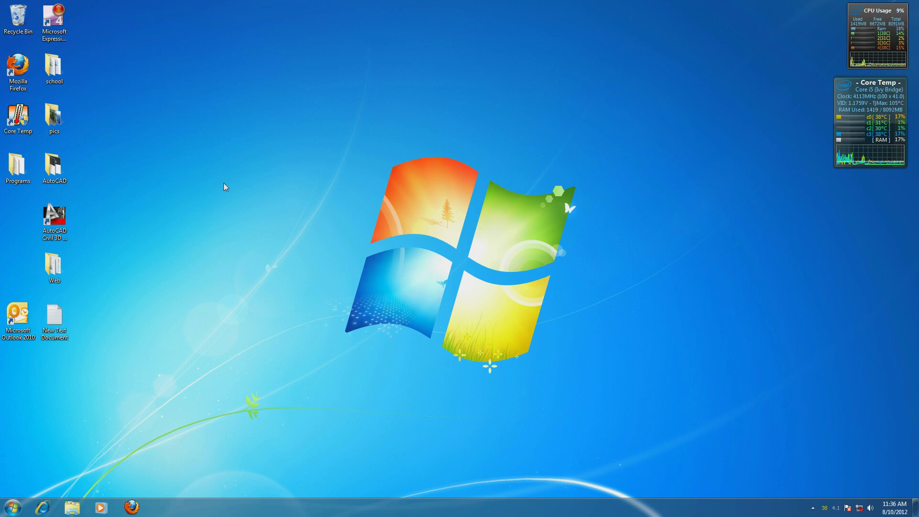
- Launch AutoCAD Civil 3D as AutoCAD 2013 and dismiss its Welcome Screen
{"action": "left_click", "coordinate": [54, 221]}
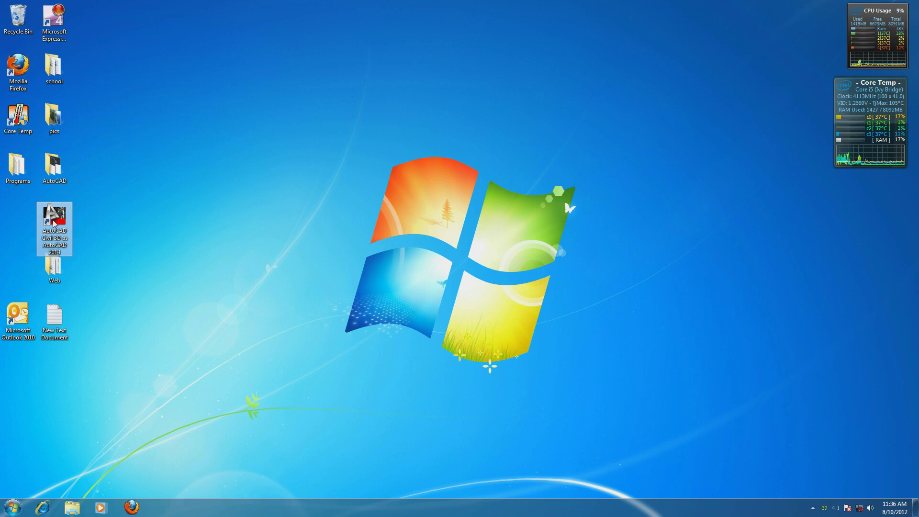
{"action": "double_click", "coordinate": [53, 221]}
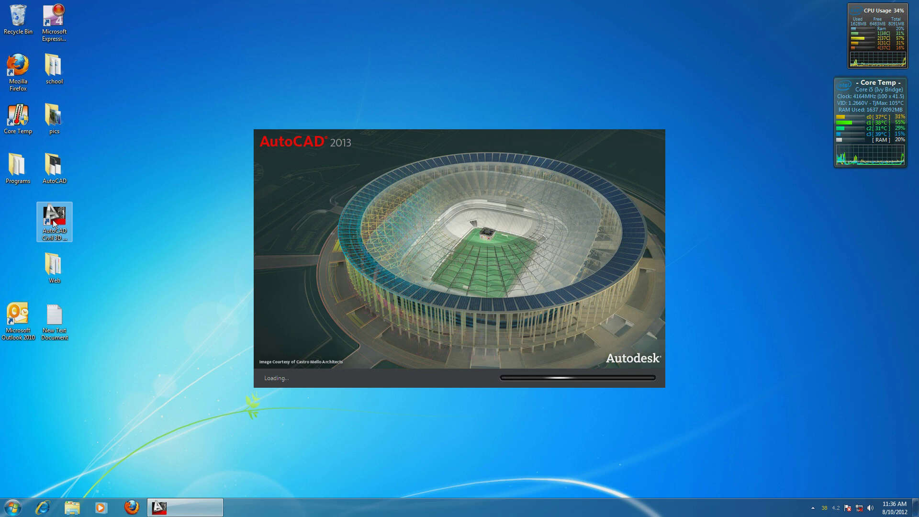
{"action": "key", "text": "Return"}
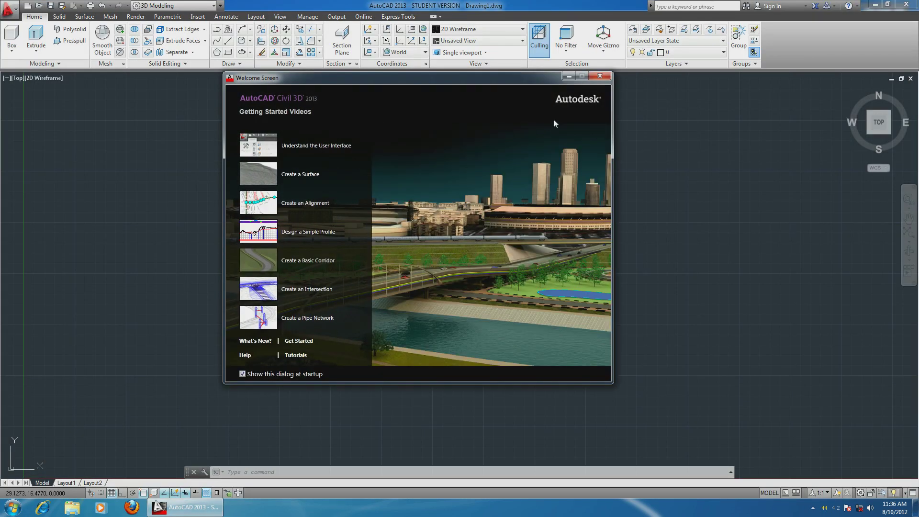
{"action": "left_click", "coordinate": [600, 76]}
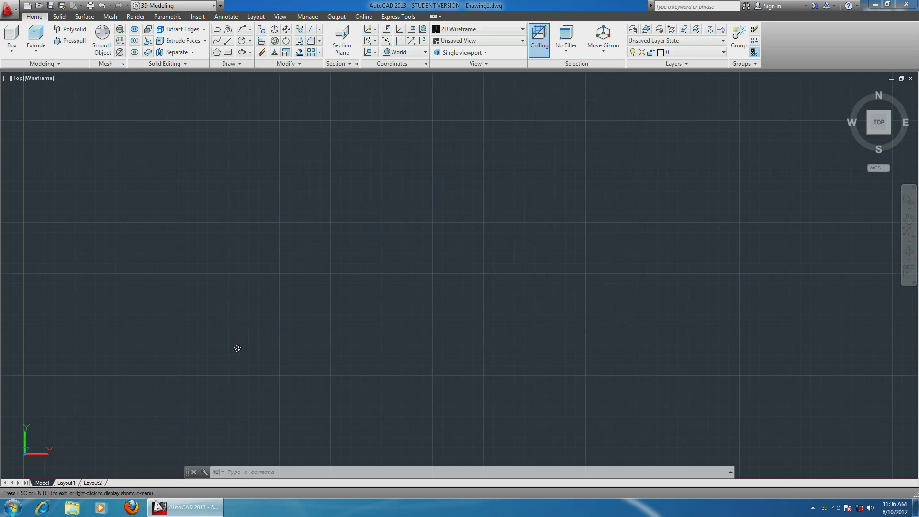
{"action": "middle_click_drag", "start_coordinate": [237, 349], "coordinate": [184, 291], "text": "shift"}
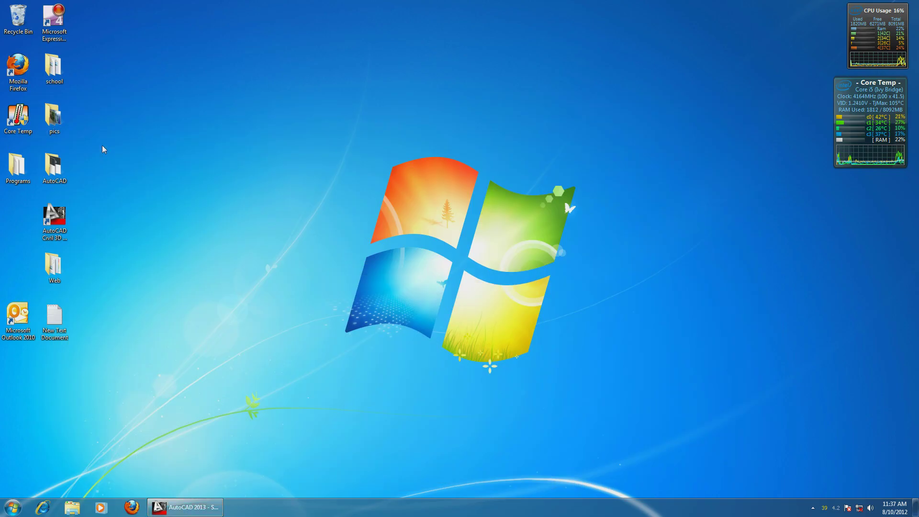
- Open the 3D-CRAFT drawing from the desktop AutoCAD folder, accepting the non-educational product notice
{"action": "double_click", "coordinate": [57, 178]}
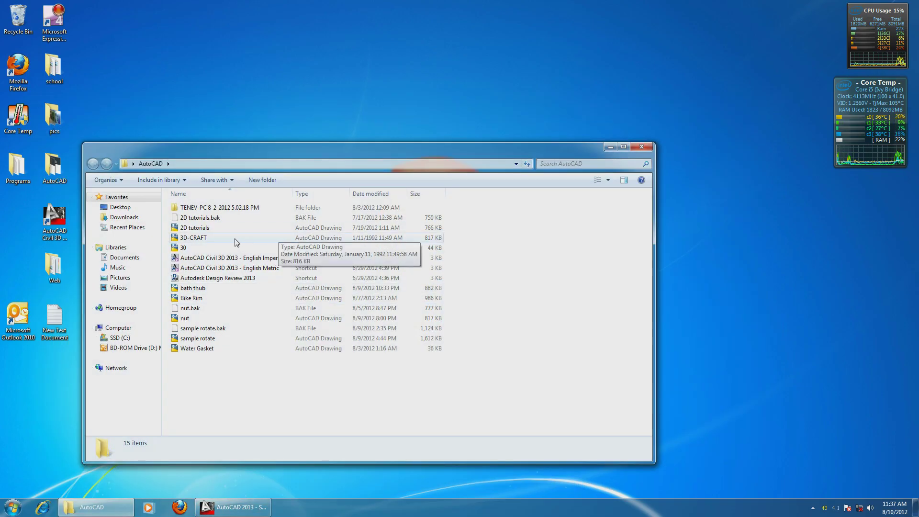
{"action": "mouse_move", "coordinate": [235, 239]}
{"action": "left_mouse_down"}
{"action": "mouse_move", "coordinate": [303, 409]}
{"action": "mouse_move", "coordinate": [211, 507]}
{"action": "mouse_move", "coordinate": [358, 307]}
{"action": "left_mouse_up"}
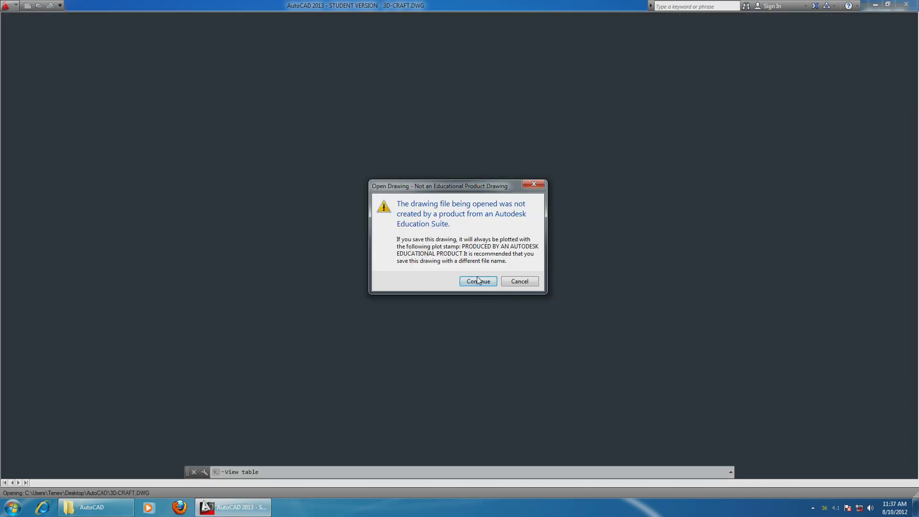
{"action": "left_click", "coordinate": [477, 280]}
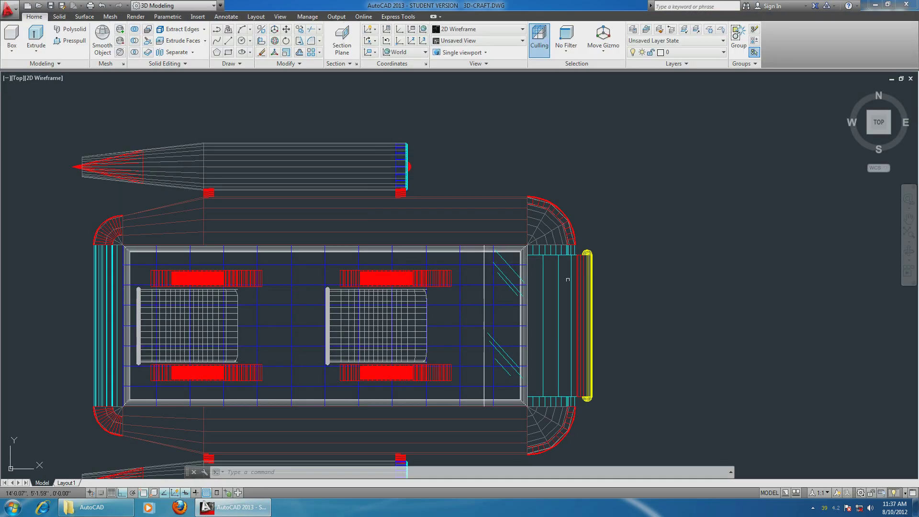
- Set the craft drawing's visual style to Realistic in a tilted 3D view
{"action": "scroll", "coordinate": [567, 280], "scroll_direction": "down", "scroll_amount": 4}
{"action": "scroll", "coordinate": [593, 287], "scroll_direction": "up", "scroll_amount": 2}
{"action": "middle_click_drag", "start_coordinate": [640, 318], "coordinate": [421, 256], "text": "shift"}
{"action": "scroll", "coordinate": [426, 287], "scroll_direction": "up", "scroll_amount": 8}
{"action": "scroll", "coordinate": [426, 287], "scroll_direction": "down", "scroll_amount": 8}
{"action": "scroll", "coordinate": [435, 287], "scroll_direction": "up", "scroll_amount": 2}
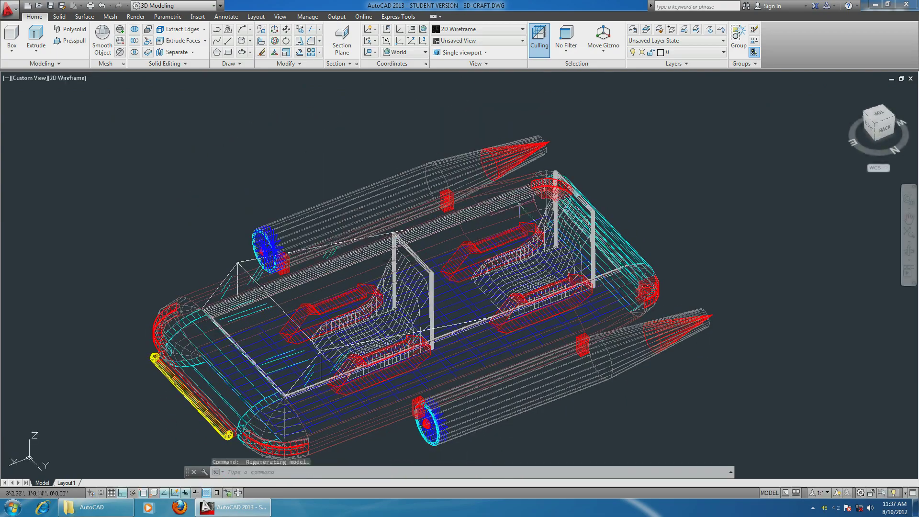
{"action": "scroll", "coordinate": [378, 192], "scroll_direction": "down", "scroll_amount": 3}
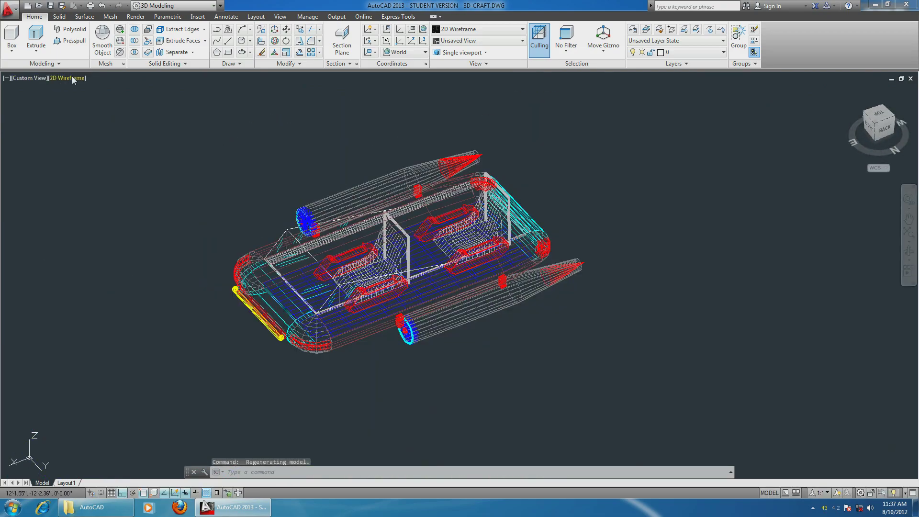
{"action": "left_click", "coordinate": [72, 77]}
{"action": "left_click", "coordinate": [114, 133]}
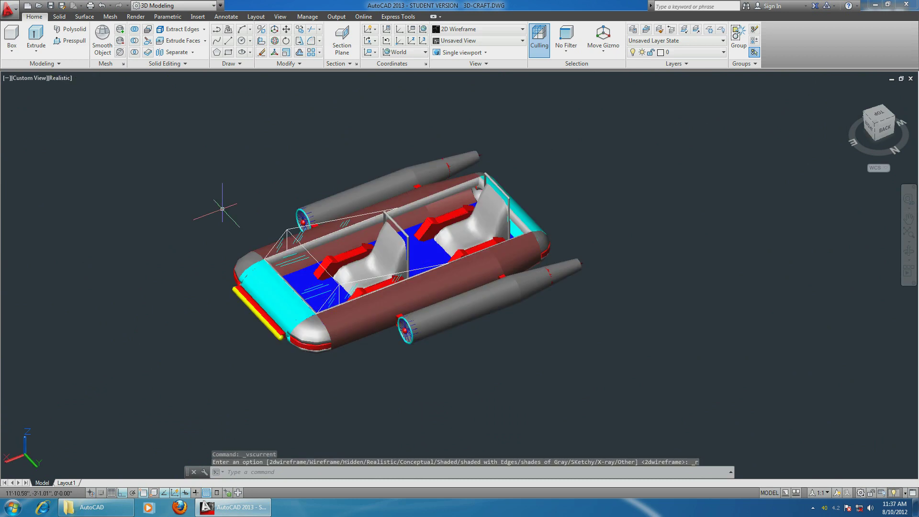
- Examine the shaded craft model from several angles and at close range
{"action": "middle_click_drag", "start_coordinate": [390, 292], "coordinate": [328, 277], "text": "shift"}
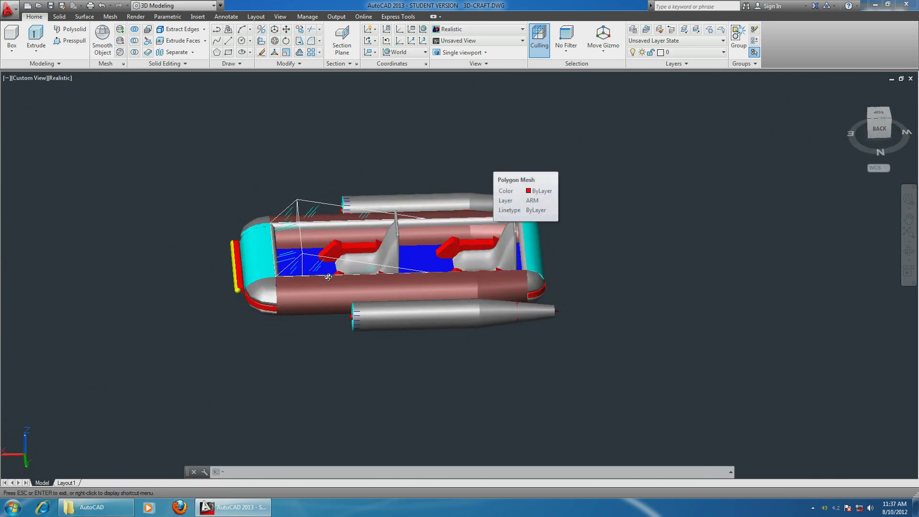
{"action": "scroll", "coordinate": [373, 245], "scroll_direction": "up", "scroll_amount": 5}
{"action": "scroll", "coordinate": [351, 238], "scroll_direction": "down", "scroll_amount": 7}
{"action": "scroll", "coordinate": [448, 264], "scroll_direction": "up", "scroll_amount": 4}
{"action": "middle_click_drag", "start_coordinate": [447, 264], "coordinate": [519, 273], "text": "shift"}
{"action": "scroll", "coordinate": [351, 265], "scroll_direction": "up", "scroll_amount": 8}
{"action": "middle_click_drag", "start_coordinate": [341, 260], "coordinate": [434, 330]}
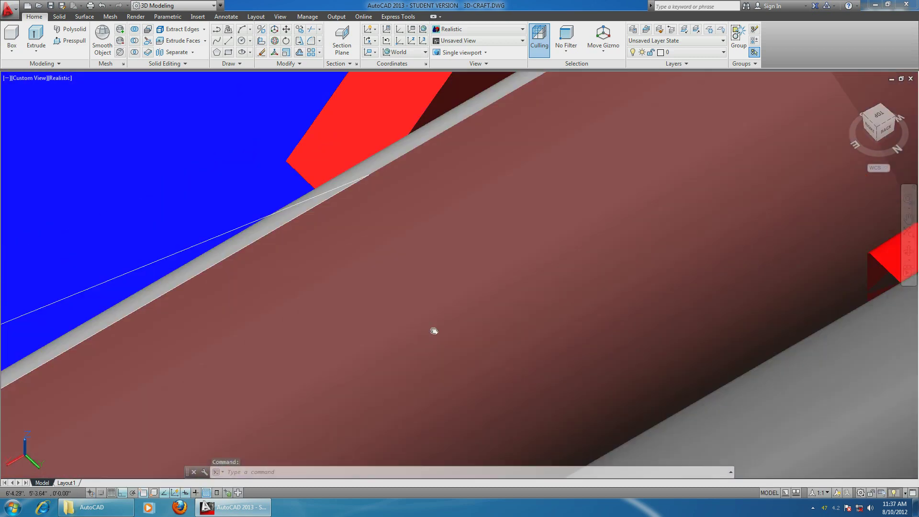
{"action": "scroll", "coordinate": [434, 331], "scroll_direction": "down", "scroll_amount": 10}
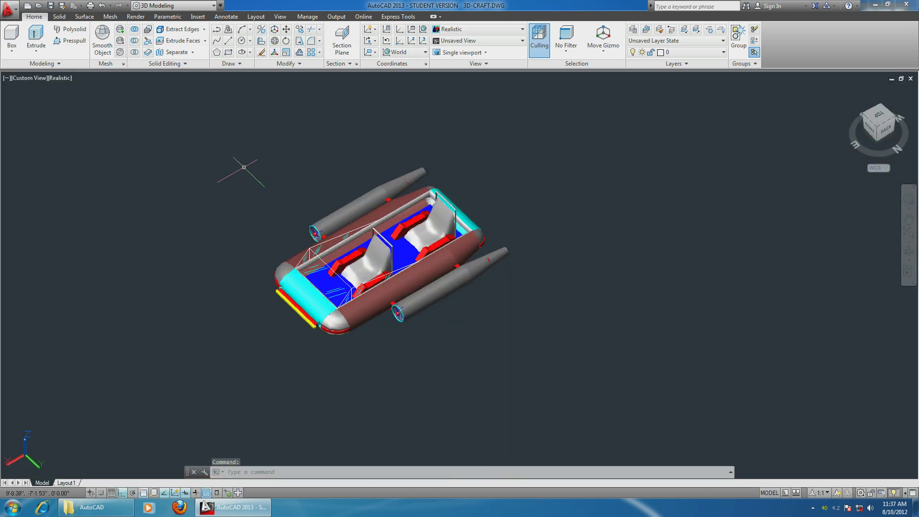
- Copy the entire craft model to the clipboard and paste two copies beside the original
{"action": "left_click", "coordinate": [243, 166]}
{"action": "left_click", "coordinate": [518, 334]}
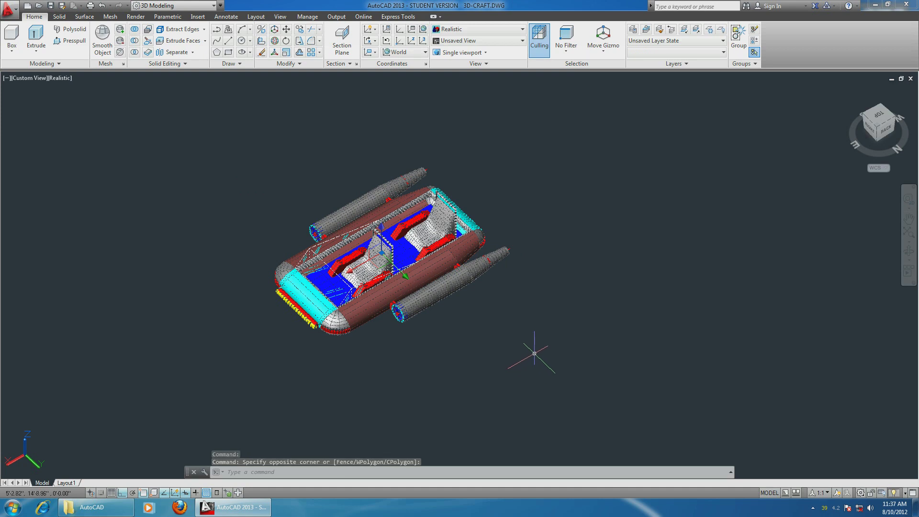
{"action": "key", "text": "ctrl+c"}
{"action": "key", "text": "ctrl+v"}
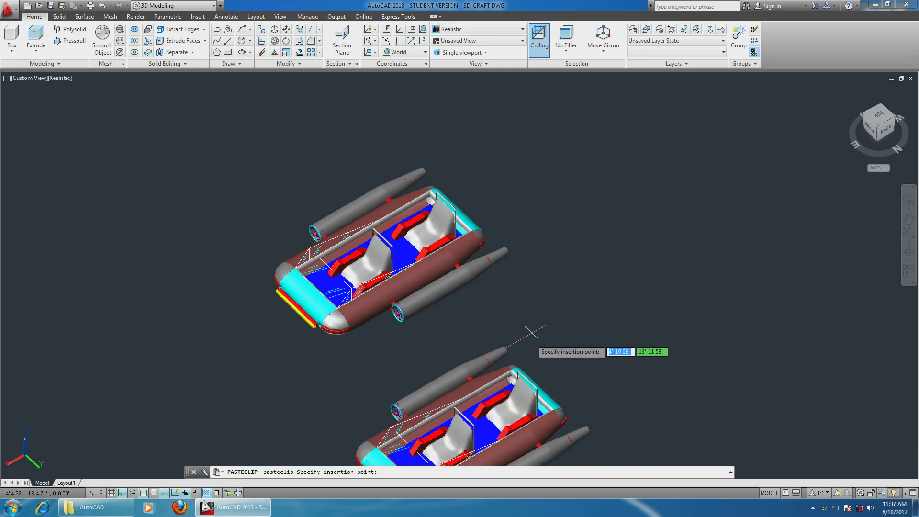
{"action": "key", "text": "ctrl+v"}
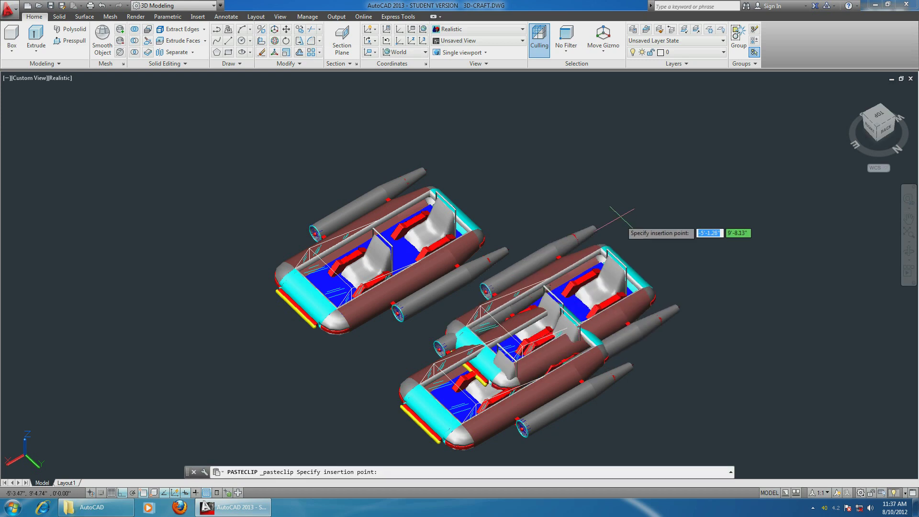
{"action": "left_click", "coordinate": [740, 164]}
{"action": "scroll", "coordinate": [732, 172], "scroll_direction": "down", "scroll_amount": 4}
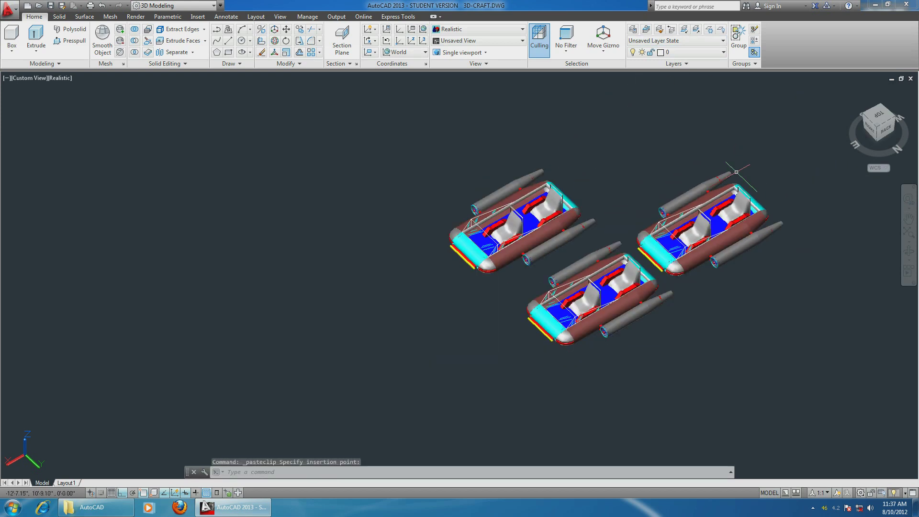
- Paste four more crafts to extend the existing ones into two parallel rows
{"action": "key", "text": "ctrl+v"}
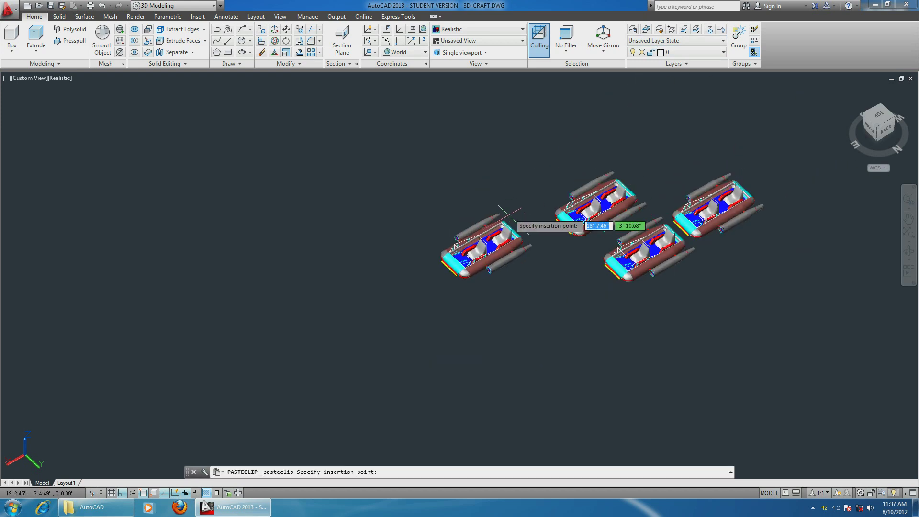
{"action": "left_click", "coordinate": [545, 214]}
{"action": "key", "text": "ctrl+v"}
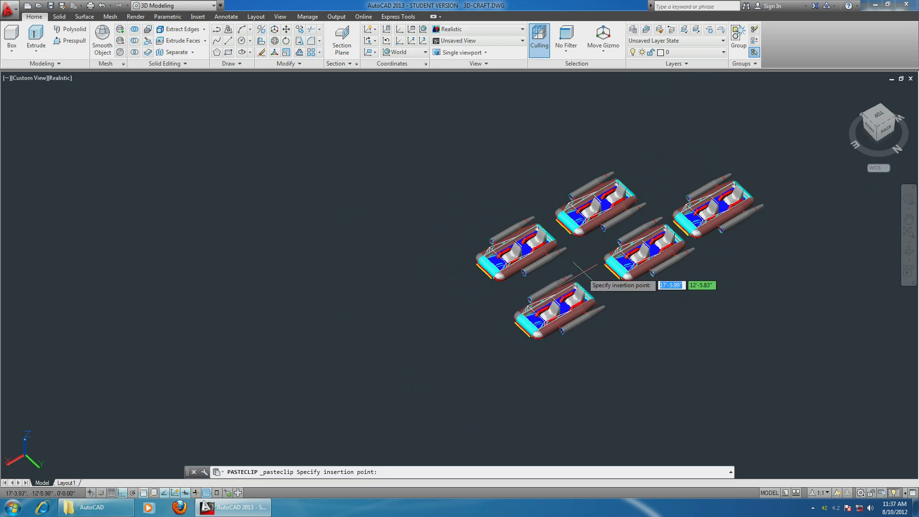
{"action": "left_click", "coordinate": [509, 308]}
{"action": "key", "text": "ctrl+v"}
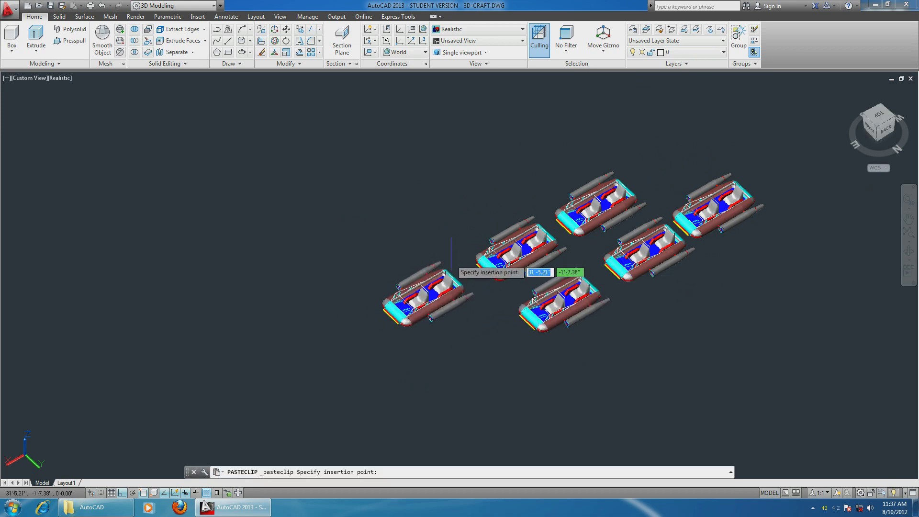
{"action": "left_click", "coordinate": [454, 266]}
{"action": "key", "text": "ctrl+v"}
{"action": "left_click", "coordinate": [500, 313]}
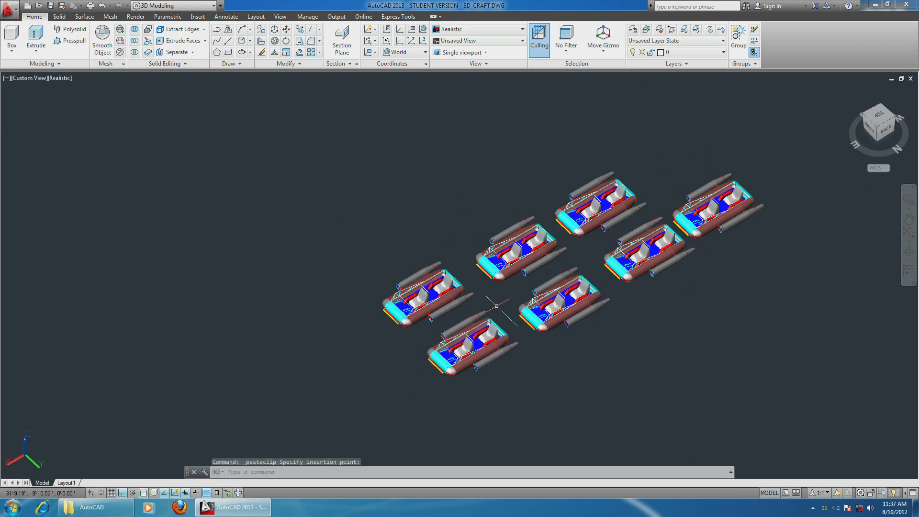
- Paste five more crafts as a third row behind the two existing rows, completing a block of twelve
{"action": "key", "text": "ctrl+v"}
{"action": "left_click", "coordinate": [410, 205]}
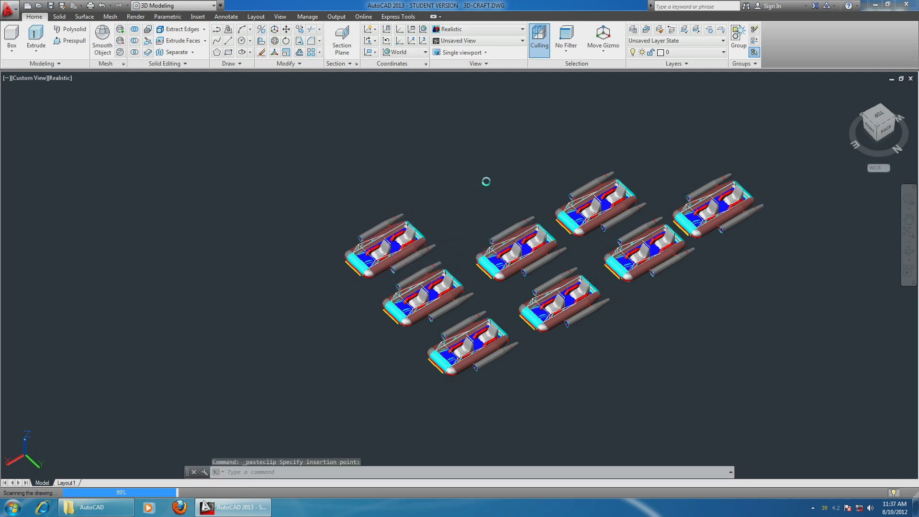
{"action": "key", "text": "ctrl+v"}
{"action": "left_click", "coordinate": [501, 171]}
{"action": "key", "text": "ctrl+v"}
{"action": "left_click", "coordinate": [588, 115]}
{"action": "key", "text": "ctrl+v"}
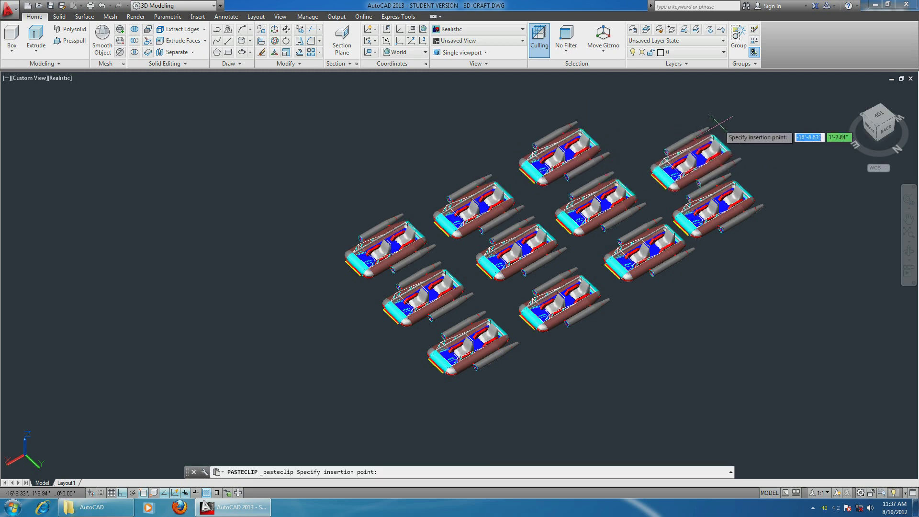
{"action": "left_click", "coordinate": [719, 119]}
{"action": "key", "text": "ctrl+v"}
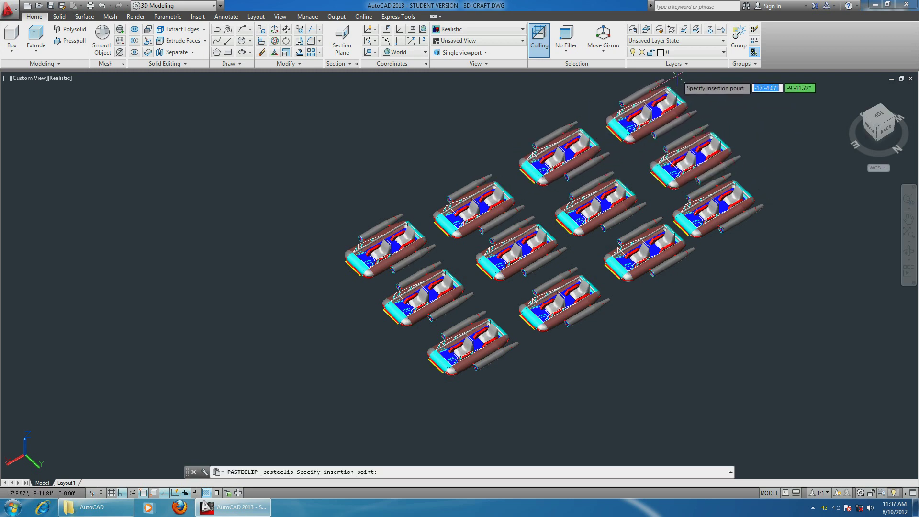
{"action": "left_click", "coordinate": [675, 74]}
- Copy the whole block of twelve crafts and paste one duplicate block beside it
{"action": "scroll", "coordinate": [638, 151], "scroll_direction": "down", "scroll_amount": 6}
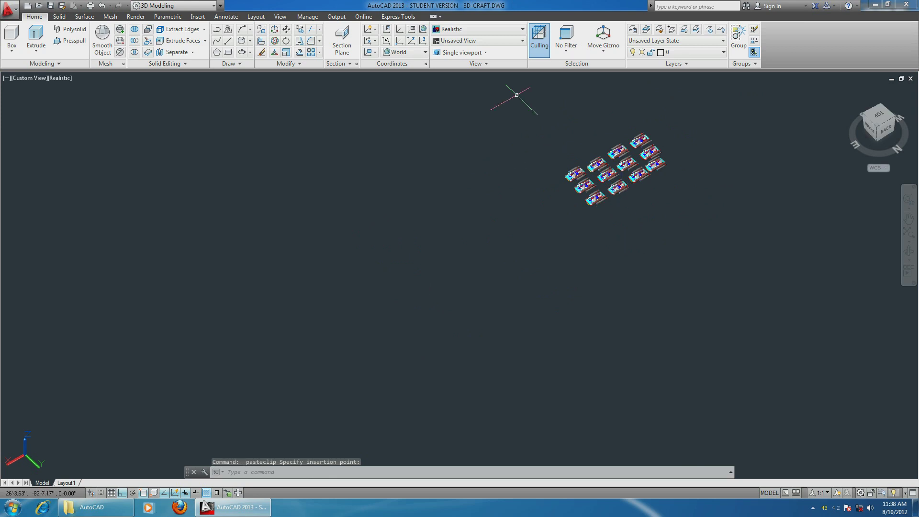
{"action": "left_click", "coordinate": [516, 87]}
{"action": "left_click", "coordinate": [683, 218]}
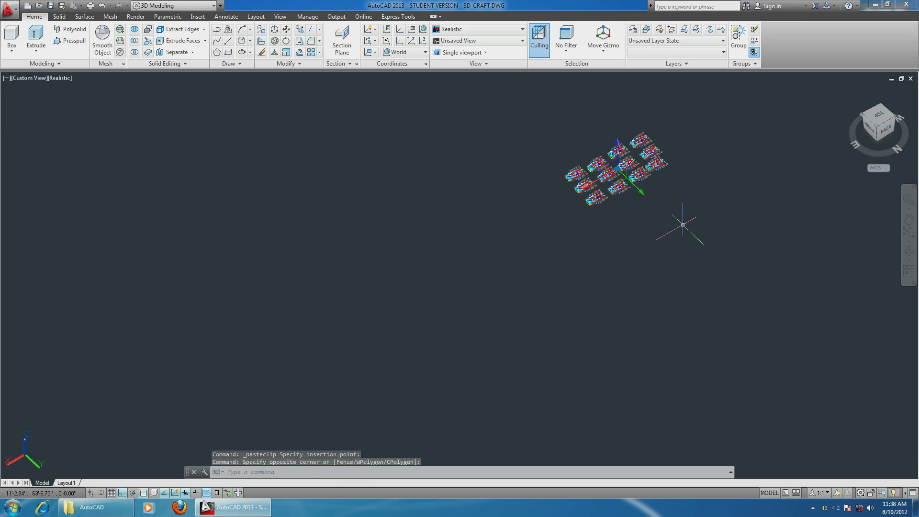
{"action": "key", "text": "ctrl+c"}
{"action": "key", "text": "ctrl+v"}
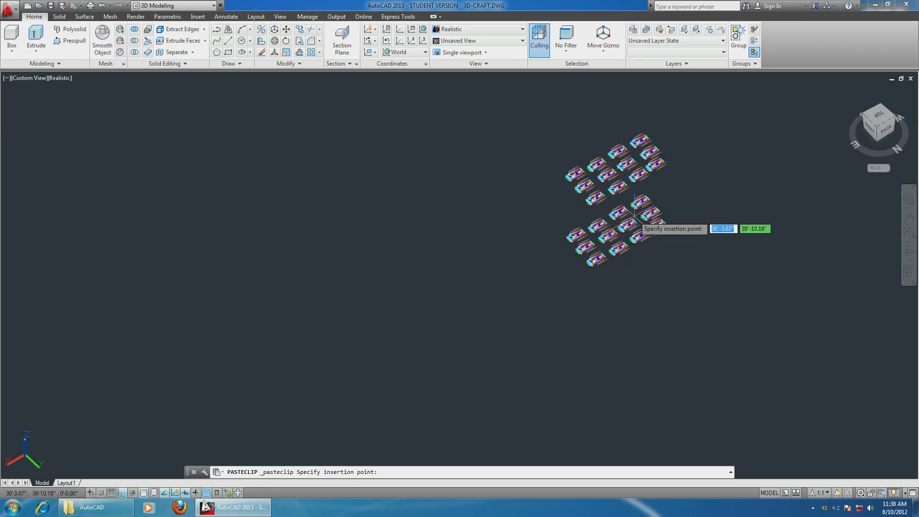
{"action": "left_click", "coordinate": [679, 191]}
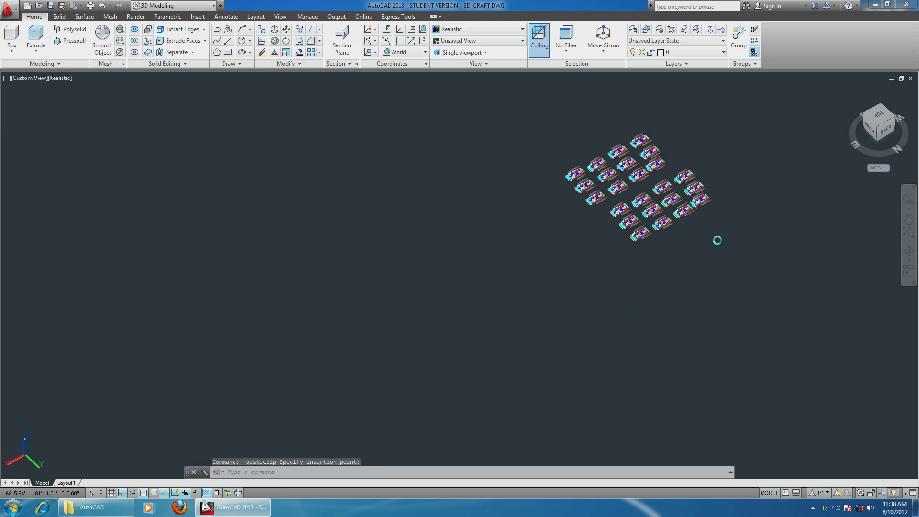
- Paste four more twelve-craft blocks around the two existing blocks
{"action": "key", "text": "ctrl+v"}
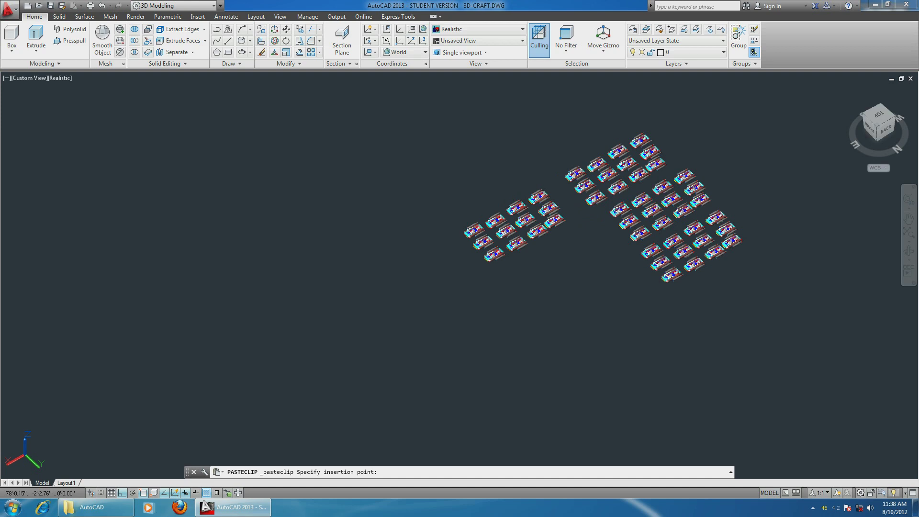
{"action": "left_click", "coordinate": [530, 218]}
{"action": "key", "text": "ctrl+v"}
{"action": "left_click", "coordinate": [583, 245]}
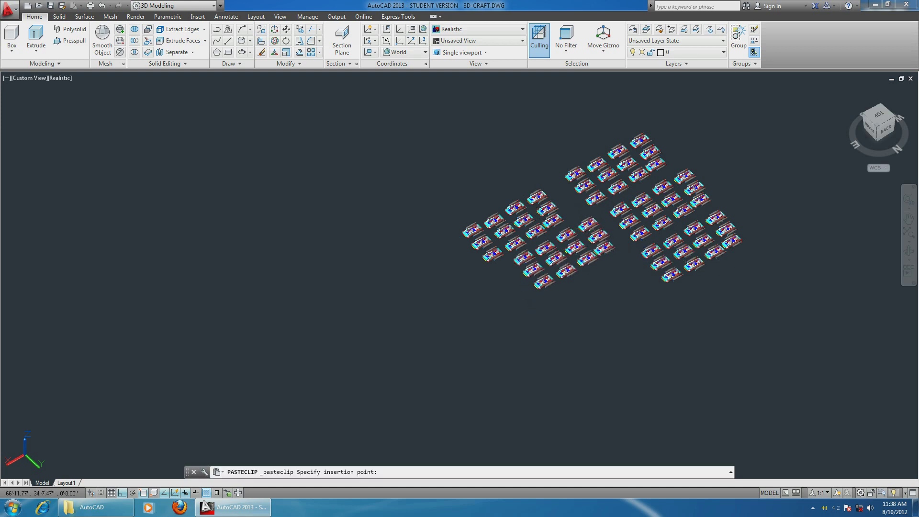
{"action": "key", "text": "ctrl+v"}
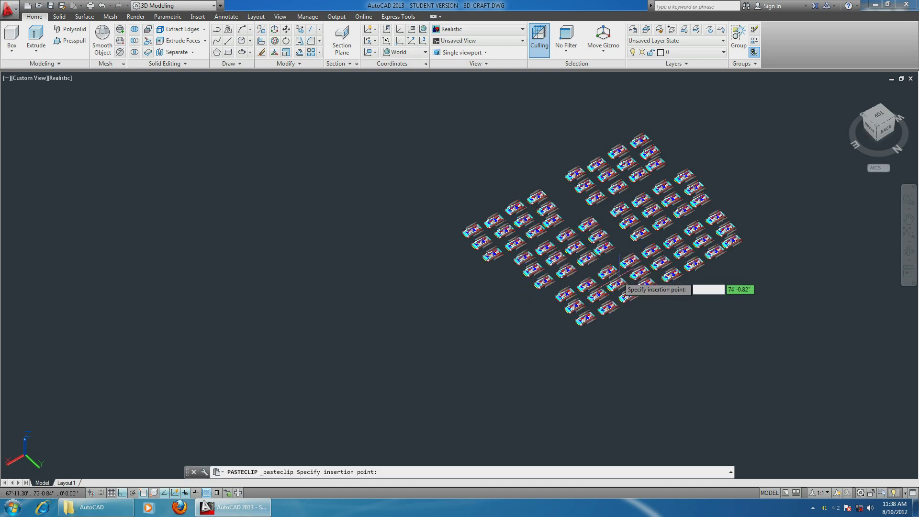
{"action": "left_click", "coordinate": [616, 293]}
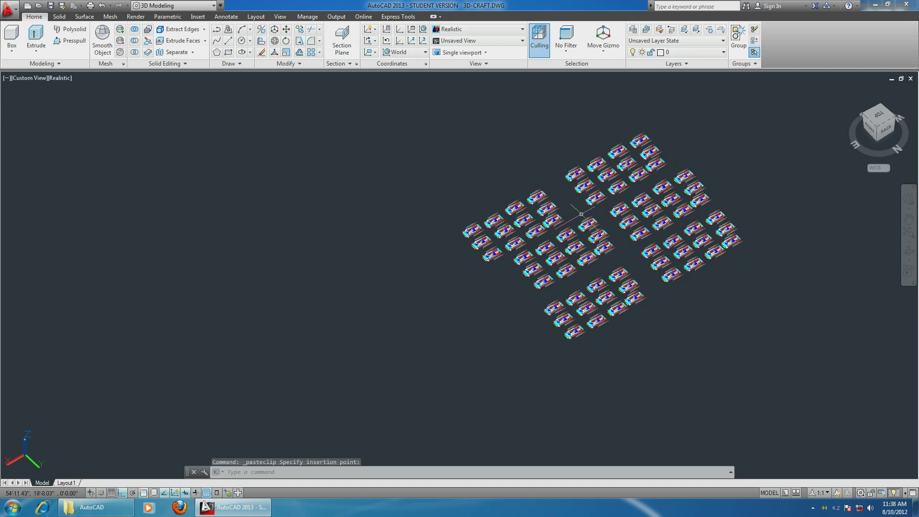
- Examine the field of pasted crafts, from the overall arrangement down to a single craft
{"action": "scroll", "coordinate": [627, 235], "scroll_direction": "up", "scroll_amount": 3}
{"action": "scroll", "coordinate": [507, 250], "scroll_direction": "up", "scroll_amount": 10}
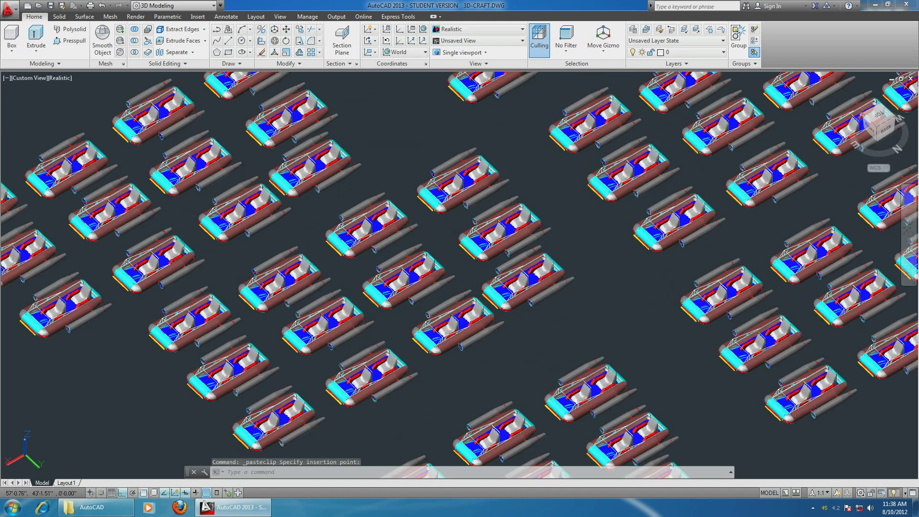
{"action": "scroll", "coordinate": [506, 250], "scroll_direction": "up", "scroll_amount": 2}
{"action": "scroll", "coordinate": [507, 250], "scroll_direction": "down", "scroll_amount": 8}
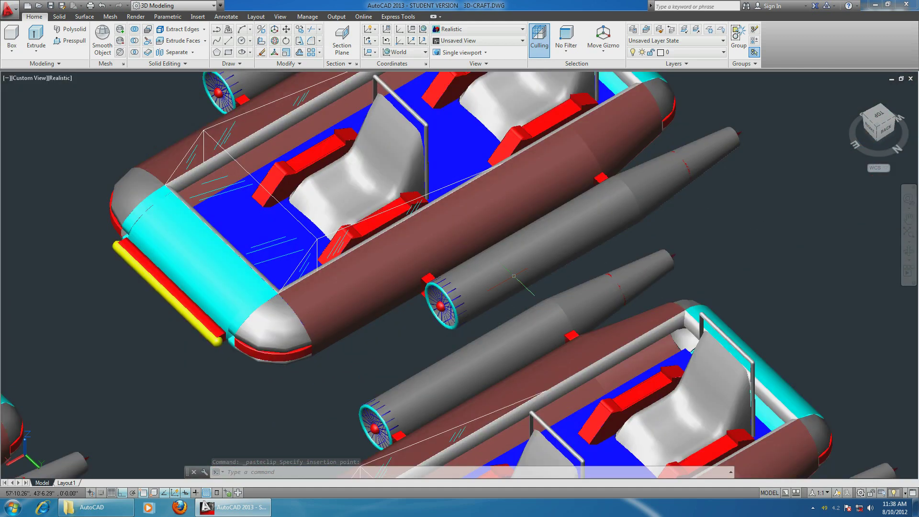
- Examine the field of crafts from above, then a few crafts up close from the side and front
{"action": "middle_click_drag", "start_coordinate": [507, 250], "coordinate": [281, 291], "text": "shift"}
{"action": "scroll", "coordinate": [575, 240], "scroll_direction": "down", "scroll_amount": 8}
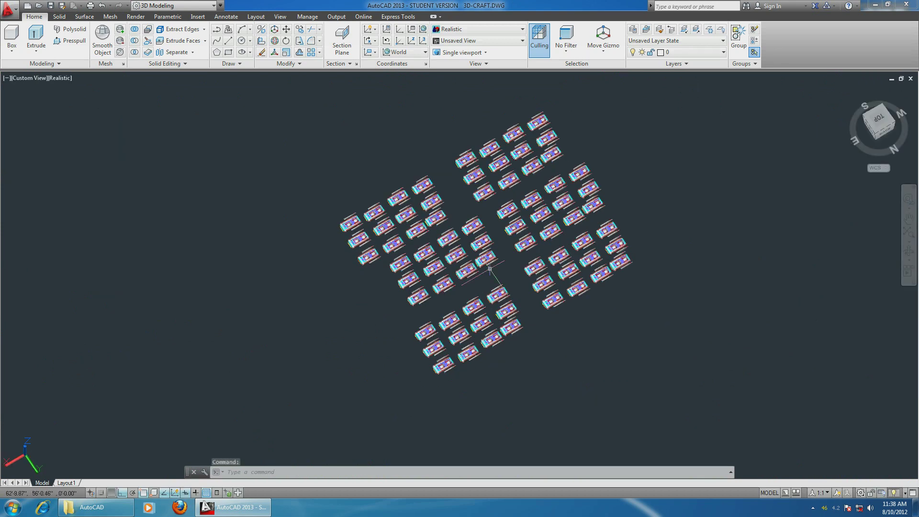
{"action": "middle_click_drag", "start_coordinate": [489, 274], "coordinate": [551, 181], "text": "shift"}
{"action": "middle_click_drag", "start_coordinate": [478, 234], "coordinate": [433, 299], "text": "shift"}
{"action": "scroll", "coordinate": [488, 265], "scroll_direction": "up", "scroll_amount": 8}
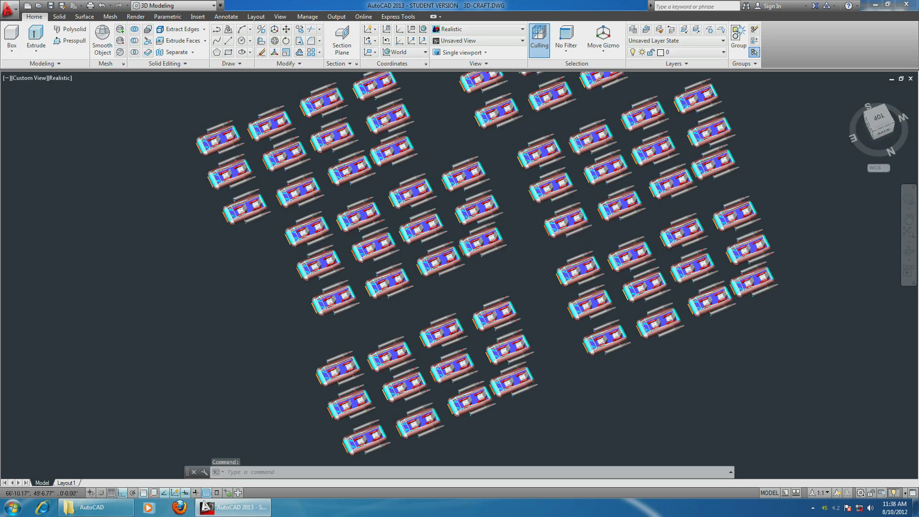
{"action": "scroll", "coordinate": [549, 365], "scroll_direction": "up", "scroll_amount": 6}
{"action": "middle_click_drag", "start_coordinate": [549, 365], "coordinate": [477, 268], "text": "shift"}
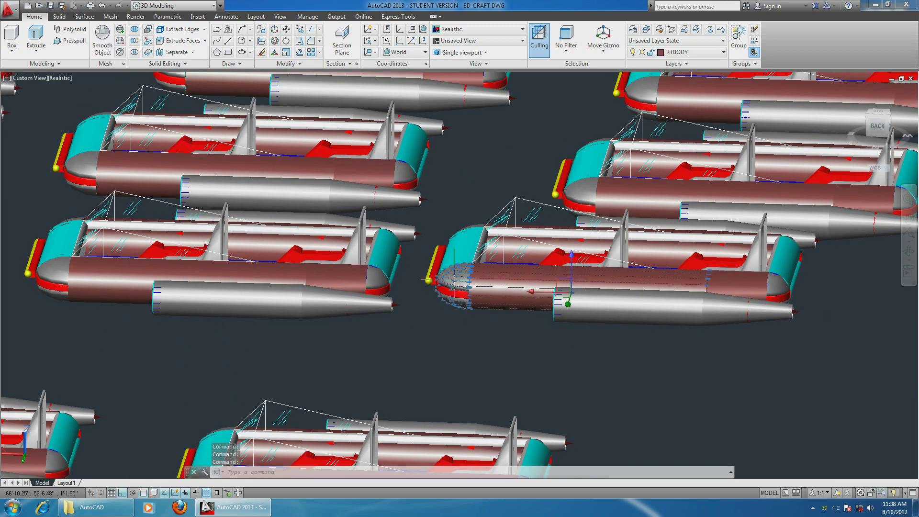
{"action": "middle_click_drag", "start_coordinate": [528, 317], "coordinate": [736, 362], "text": "shift"}
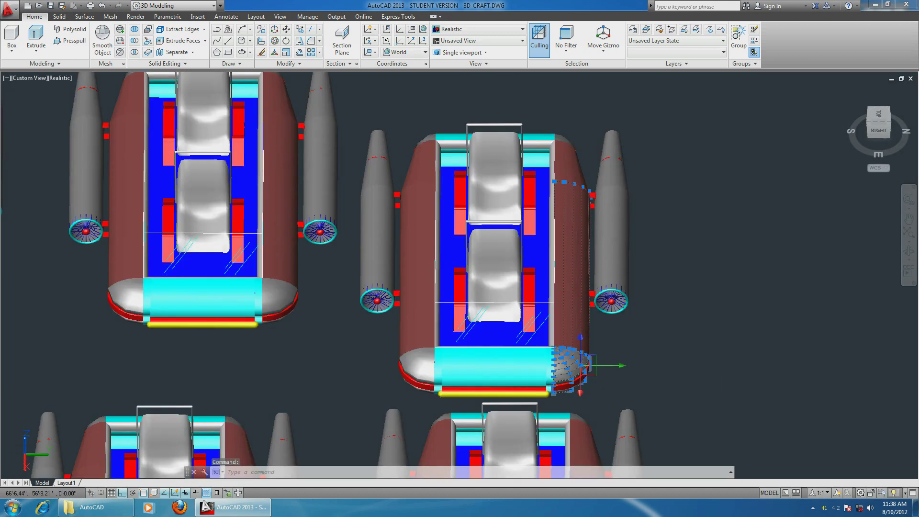
{"action": "middle_click_drag", "start_coordinate": [351, 336], "coordinate": [636, 349], "text": "shift"}
{"action": "middle_click_drag", "start_coordinate": [579, 360], "coordinate": [764, 303], "text": "shift"}
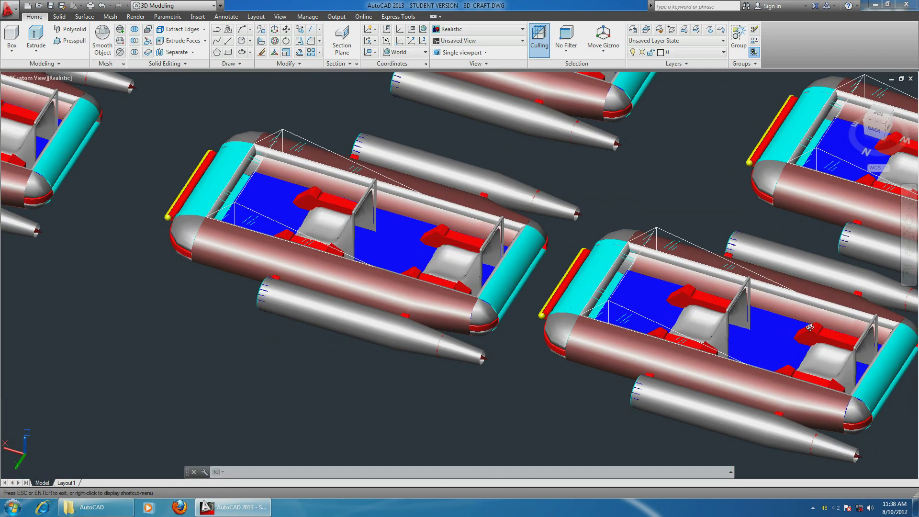
- Examine the spacing of the craft blocks from several angles, ending with an overview of the whole field
{"action": "scroll", "coordinate": [761, 303], "scroll_direction": "down", "scroll_amount": 6}
{"action": "scroll", "coordinate": [698, 308], "scroll_direction": "up", "scroll_amount": 1}
{"action": "middle_click_drag", "start_coordinate": [591, 216], "coordinate": [675, 344], "text": "shift"}
{"action": "scroll", "coordinate": [578, 278], "scroll_direction": "up", "scroll_amount": 10}
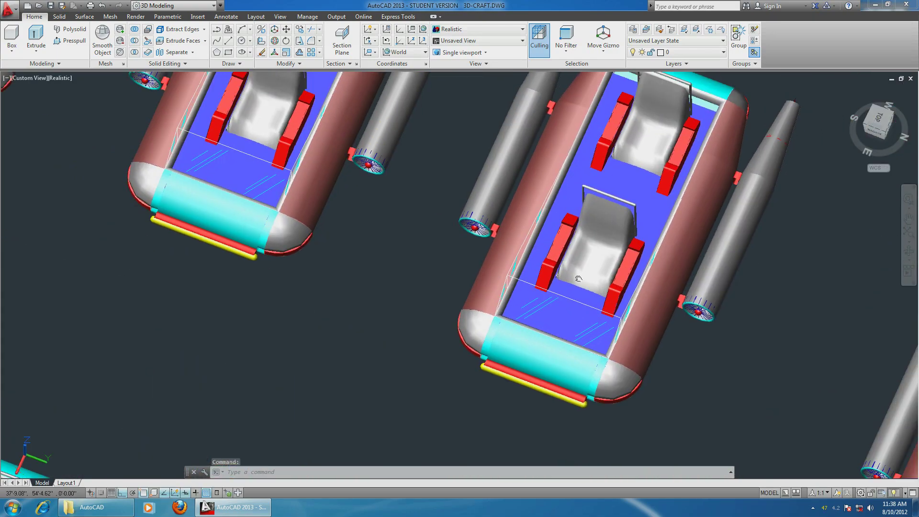
{"action": "mouse_move", "coordinate": [578, 278]}
{"action": "middle_mouse_down", "text": "shift"}
{"action": "mouse_move", "coordinate": [729, 120]}
{"action": "mouse_move", "coordinate": [419, 256]}
{"action": "mouse_move", "coordinate": [570, 262]}
{"action": "middle_mouse_up", "text": "shift"}
{"action": "scroll", "coordinate": [478, 276], "scroll_direction": "down", "scroll_amount": 10}
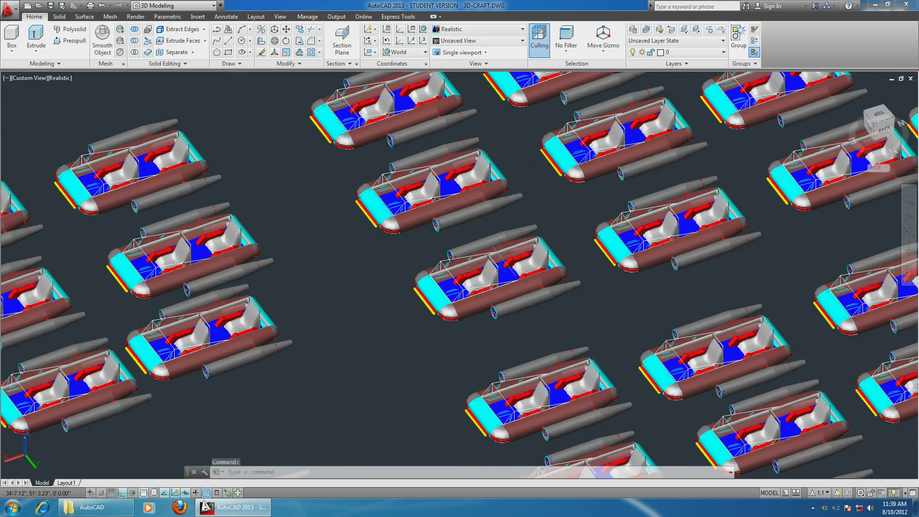
{"action": "middle_click_drag", "start_coordinate": [478, 276], "coordinate": [477, 228], "text": "shift"}
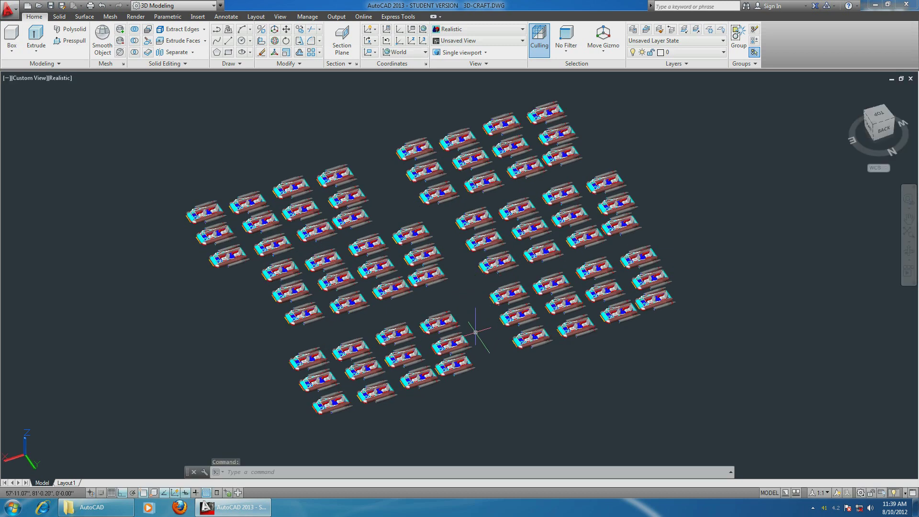
{"action": "scroll", "coordinate": [476, 332], "scroll_direction": "up", "scroll_amount": 5}
{"action": "scroll", "coordinate": [475, 332], "scroll_direction": "down", "scroll_amount": 2}
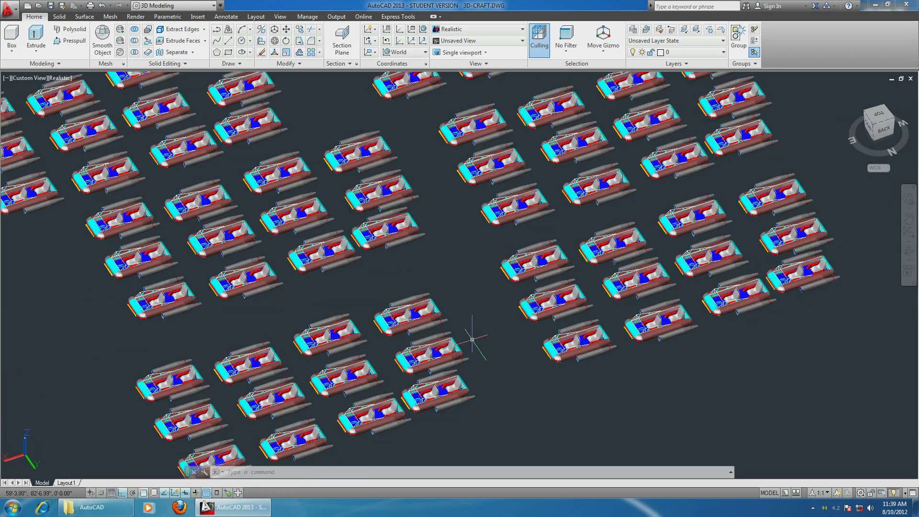
{"action": "middle_click_drag", "start_coordinate": [472, 337], "coordinate": [505, 312], "text": "shift"}
{"action": "scroll", "coordinate": [472, 301], "scroll_direction": "down", "scroll_amount": 4}
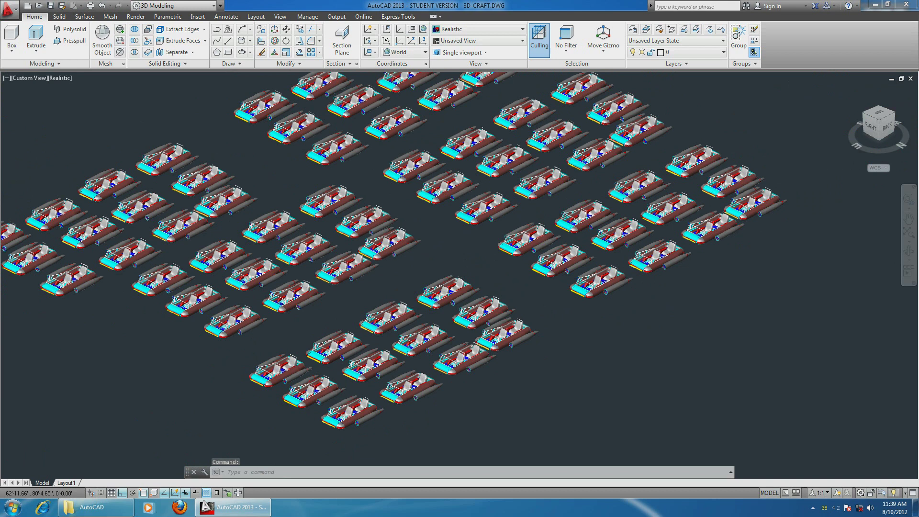
{"action": "scroll", "coordinate": [464, 319], "scroll_direction": "down", "scroll_amount": 5}
{"action": "scroll", "coordinate": [464, 319], "scroll_direction": "up", "scroll_amount": 4}
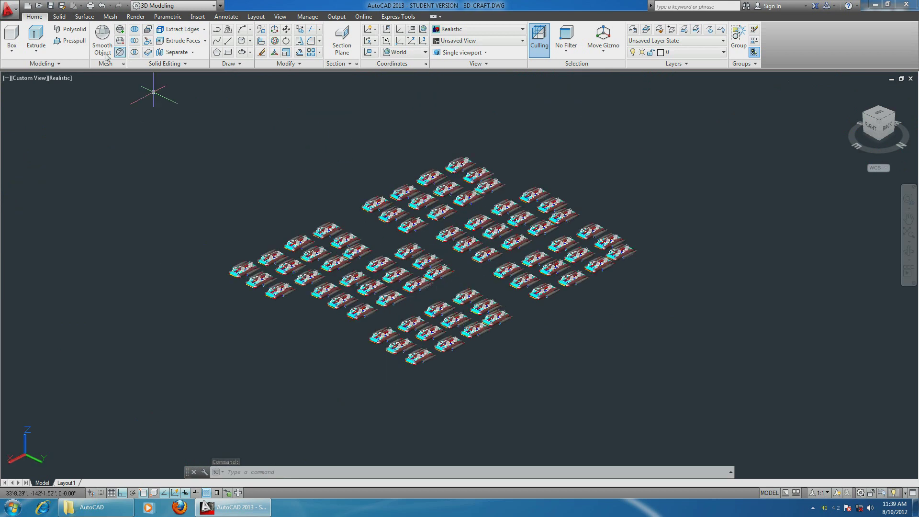
- Draw a large freehand solid box on the empty ground beside the field of crafts
{"action": "left_click", "coordinate": [15, 40]}
{"action": "left_click", "coordinate": [156, 239]}
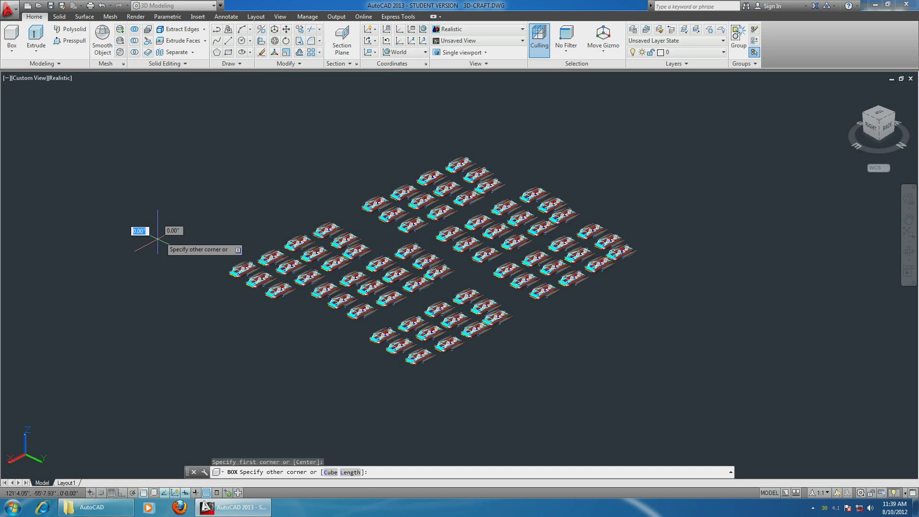
{"action": "left_click", "coordinate": [216, 184]}
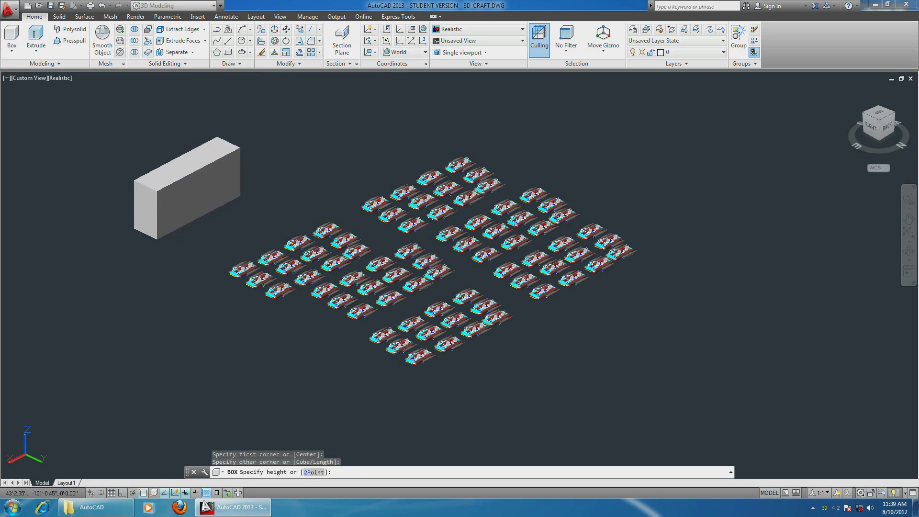
{"action": "left_click", "coordinate": [209, 128]}
- Select the near side hull tube, the nose cap and the engine pod of one craft in the block nearest the box
{"action": "middle_click_drag", "start_coordinate": [199, 263], "coordinate": [218, 265], "text": "shift"}
{"action": "scroll", "coordinate": [216, 247], "scroll_direction": "up", "scroll_amount": 2}
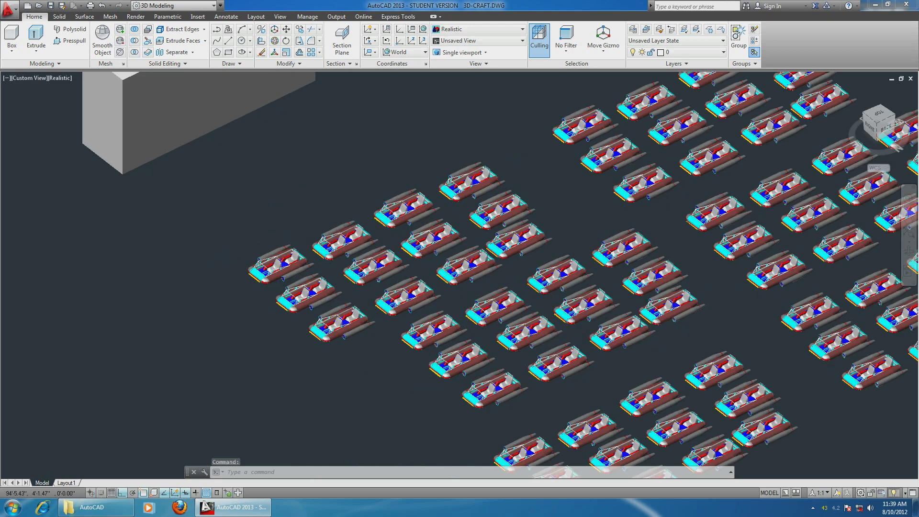
{"action": "scroll", "coordinate": [400, 266], "scroll_direction": "up", "scroll_amount": 3}
{"action": "scroll", "coordinate": [406, 263], "scroll_direction": "up", "scroll_amount": 4}
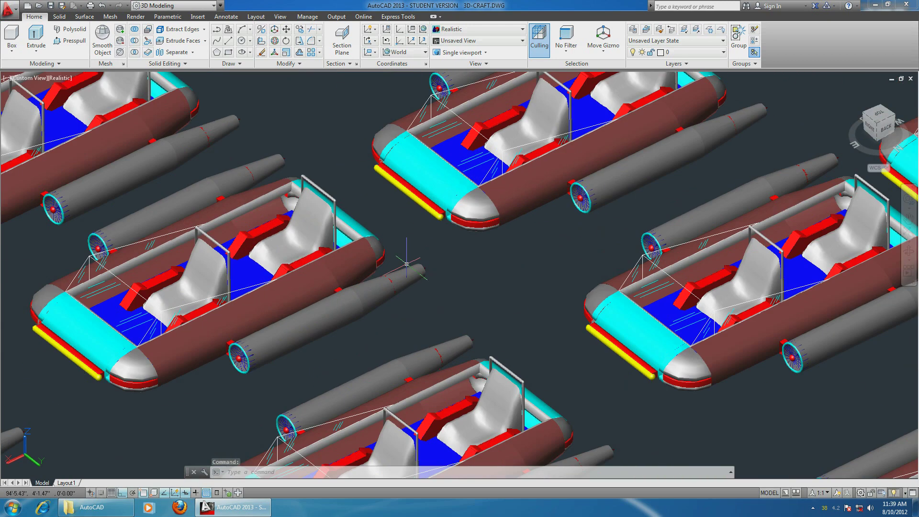
{"action": "scroll", "coordinate": [392, 268], "scroll_direction": "up", "scroll_amount": 6}
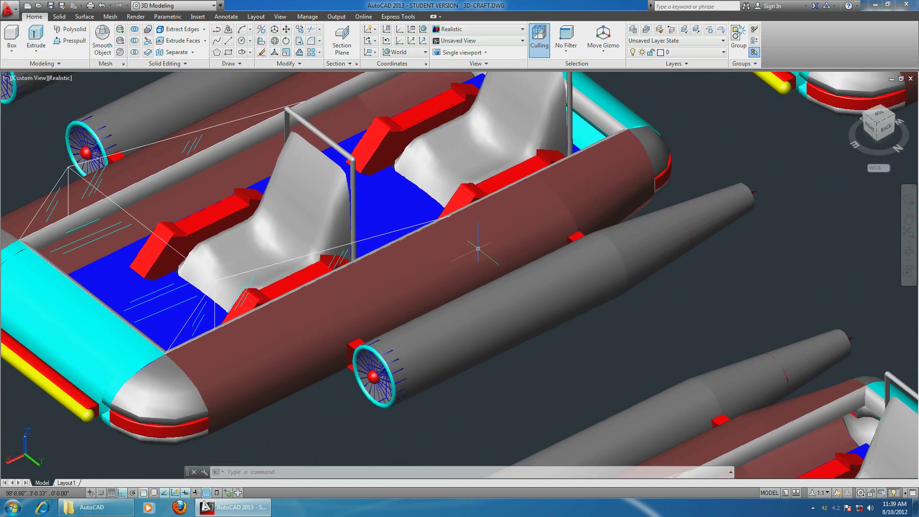
{"action": "left_click", "coordinate": [477, 249]}
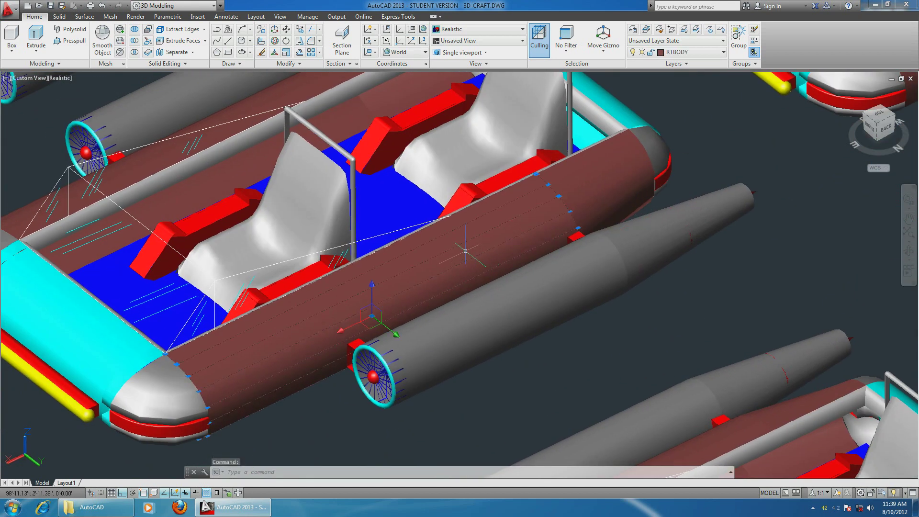
{"action": "left_click", "coordinate": [476, 349]}
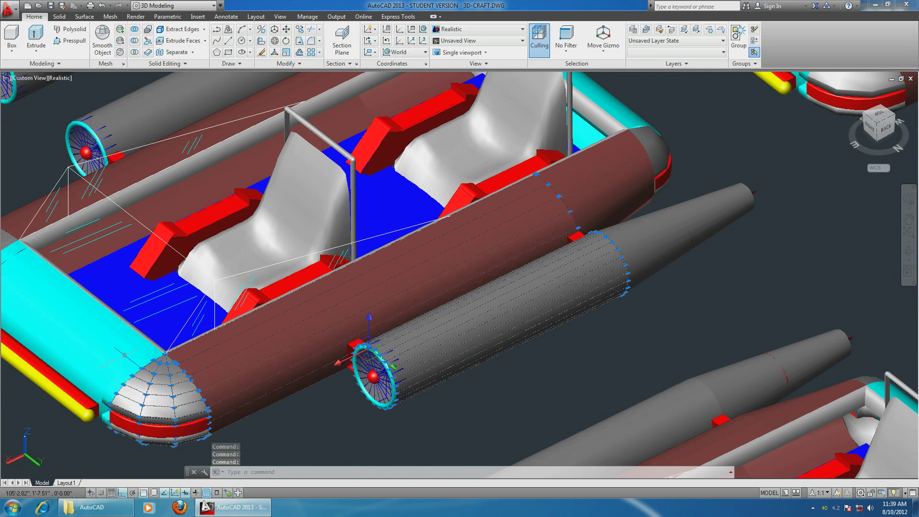
{"action": "scroll", "coordinate": [158, 330], "scroll_direction": "down", "scroll_amount": 6}
{"action": "scroll", "coordinate": [118, 332], "scroll_direction": "down", "scroll_amount": 8}
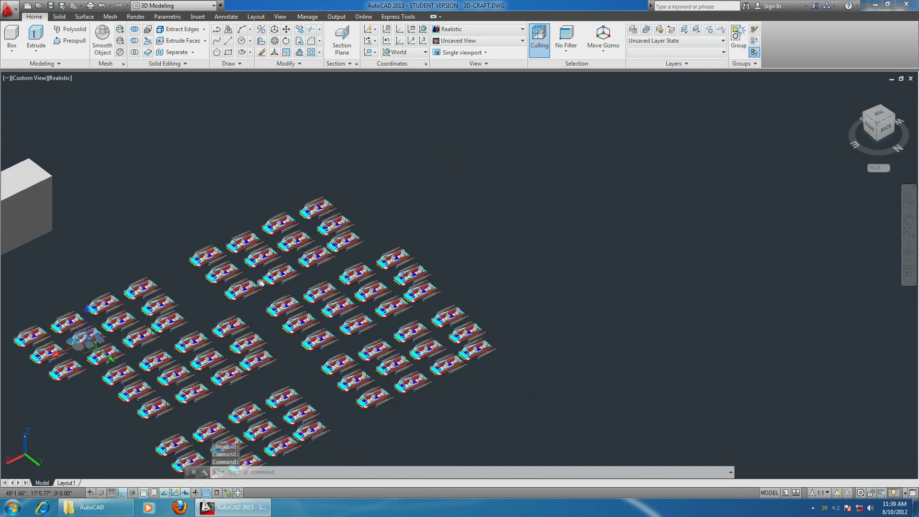
- Add most of the crafts to the selection with a crossing window, copy them and paste one duplicate field beside the original
{"action": "scroll", "coordinate": [113, 396], "scroll_direction": "up", "scroll_amount": 3}
{"action": "left_click", "coordinate": [720, 412]}
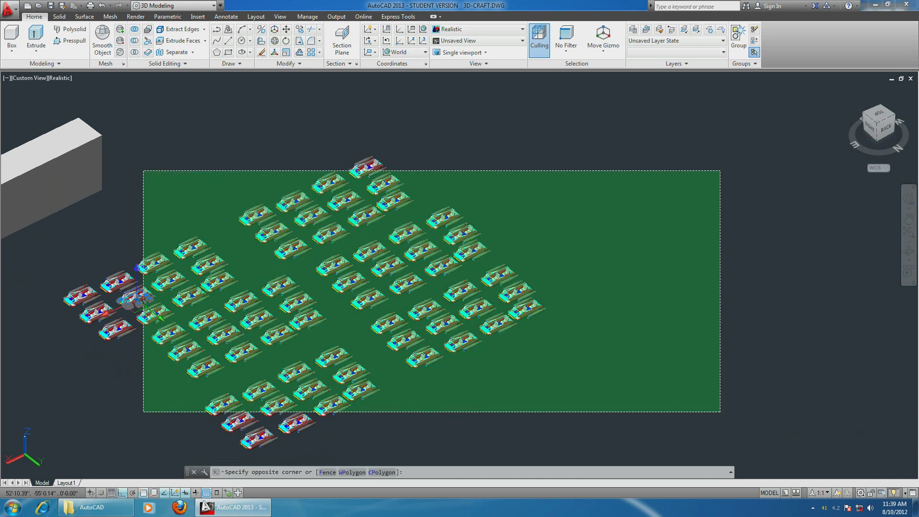
{"action": "left_click", "coordinate": [143, 171]}
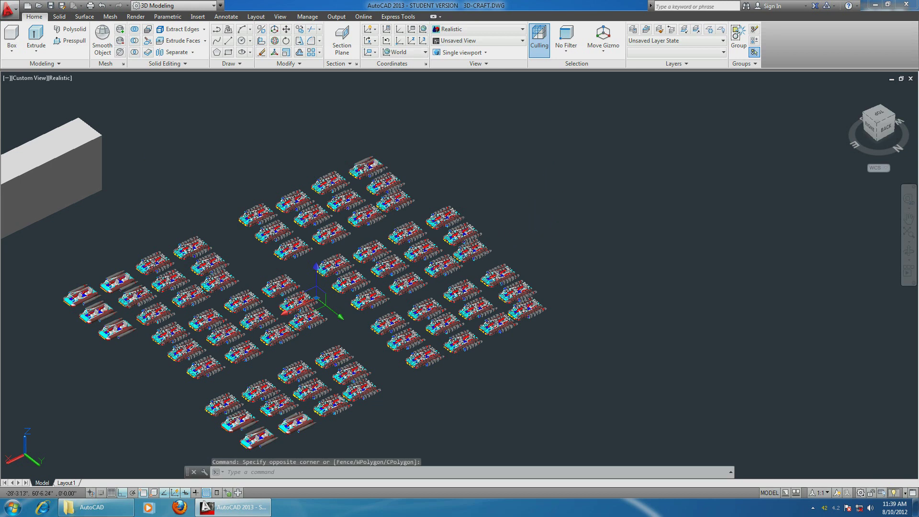
{"action": "left_click", "coordinate": [522, 227]}
{"action": "key", "text": "ctrl+c"}
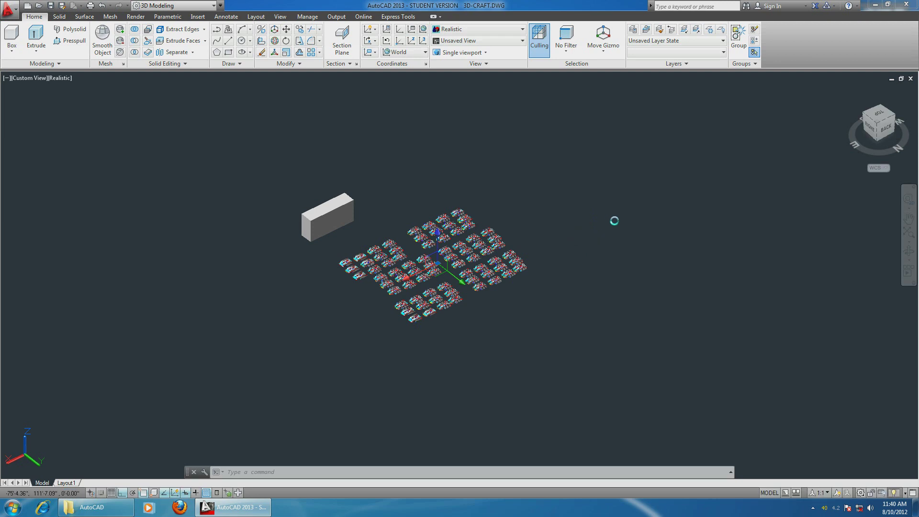
{"action": "key", "text": "ctrl+v"}
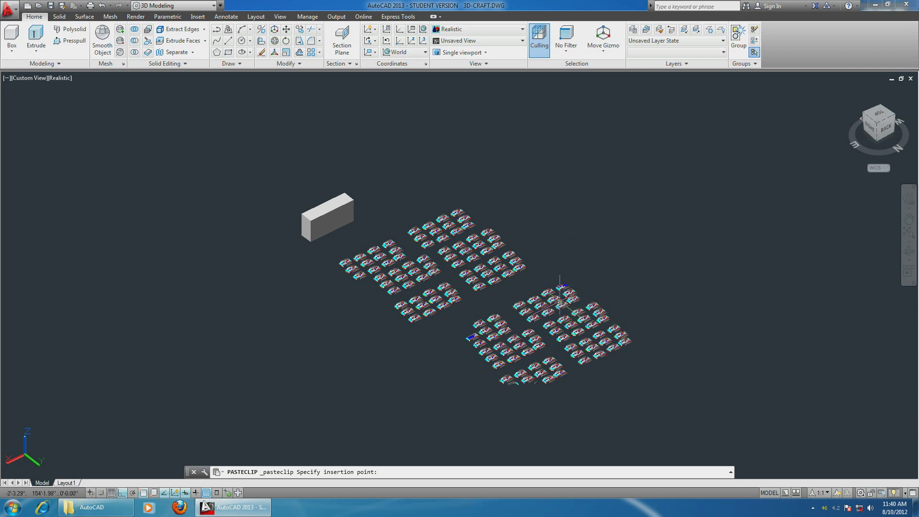
{"action": "left_click", "coordinate": [559, 288]}
- Examine the pasted field up close and from the opposite side, picking a few craft parts and clearing the selection
{"action": "scroll", "coordinate": [511, 366], "scroll_direction": "up", "scroll_amount": 7}
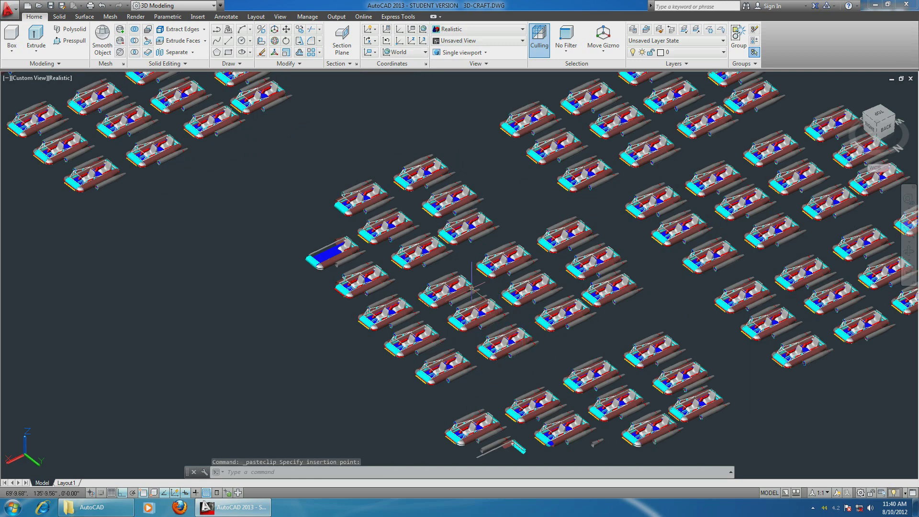
{"action": "key", "text": "ctrl+v"}
{"action": "left_click", "coordinate": [433, 239]}
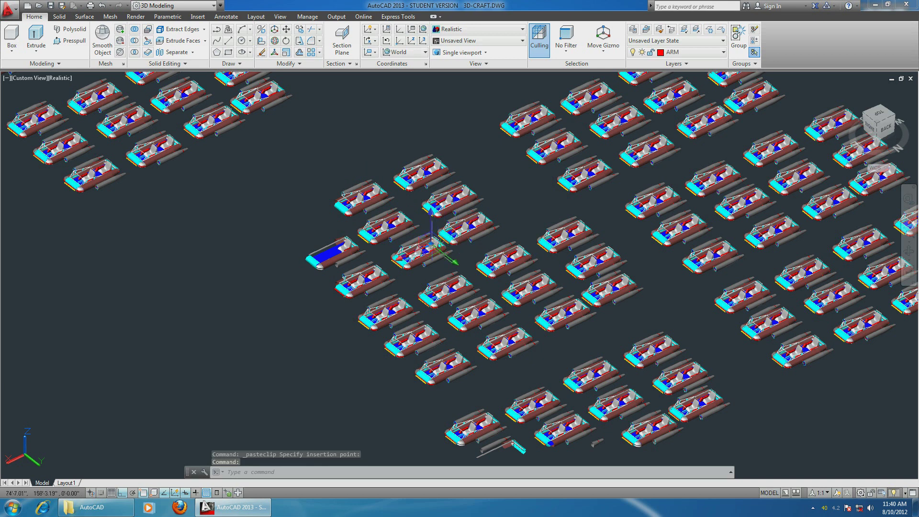
{"action": "left_click", "coordinate": [386, 227]}
{"action": "left_click", "coordinate": [426, 257]}
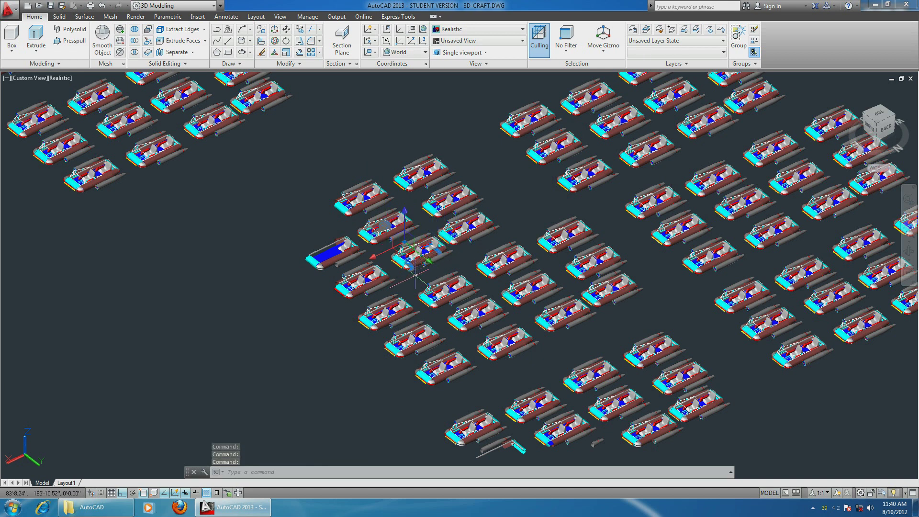
{"action": "middle_click_drag", "start_coordinate": [415, 275], "coordinate": [381, 248], "text": "shift"}
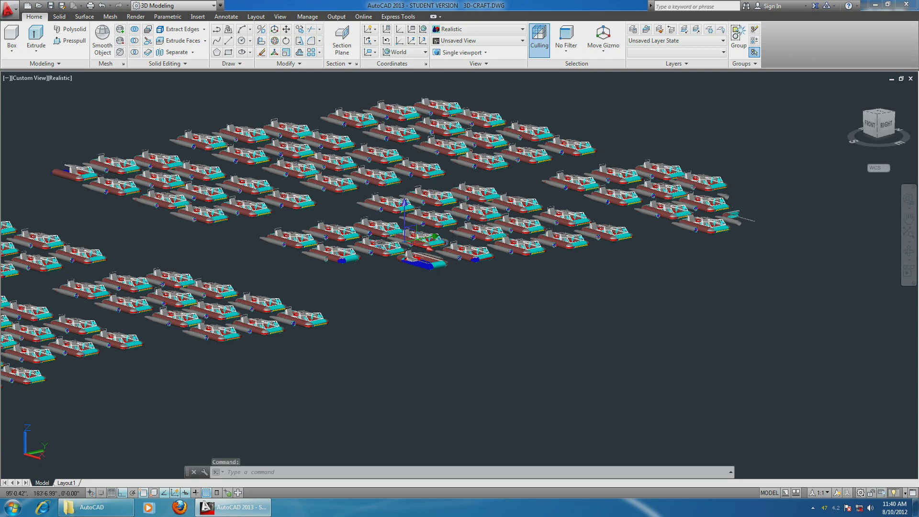
{"action": "key", "text": "Escape"}
{"action": "middle_click_drag", "start_coordinate": [544, 317], "coordinate": [304, 292], "text": "shift"}
{"action": "scroll", "coordinate": [305, 293], "scroll_direction": "down", "scroll_amount": 1}
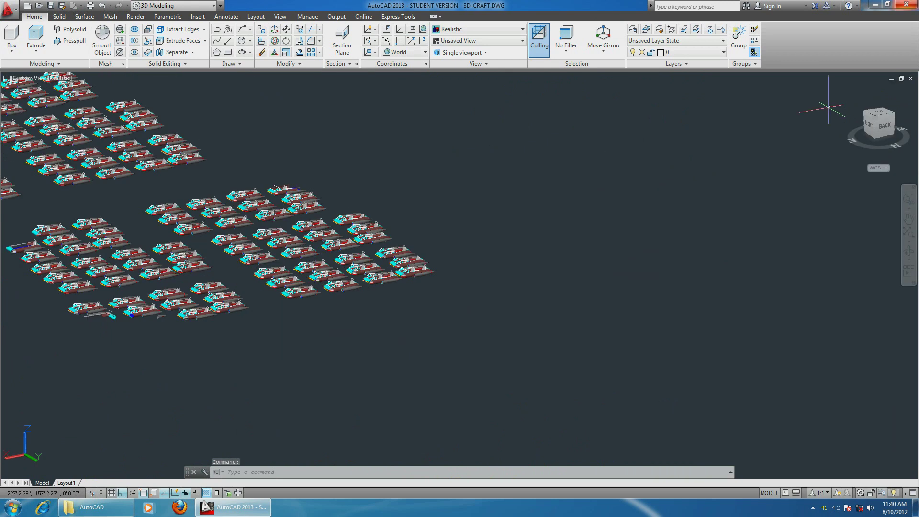
- Close 3D-CRAFT.DWG without saving and start a new drawing from the _AutoCAD Civil 3D (Metric) NCS template
{"action": "left_click", "coordinate": [911, 81]}
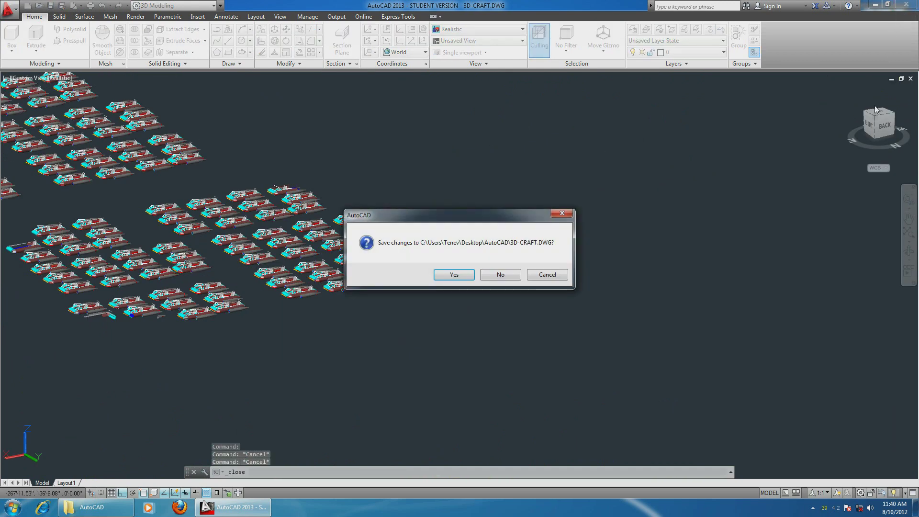
{"action": "left_click", "coordinate": [502, 274]}
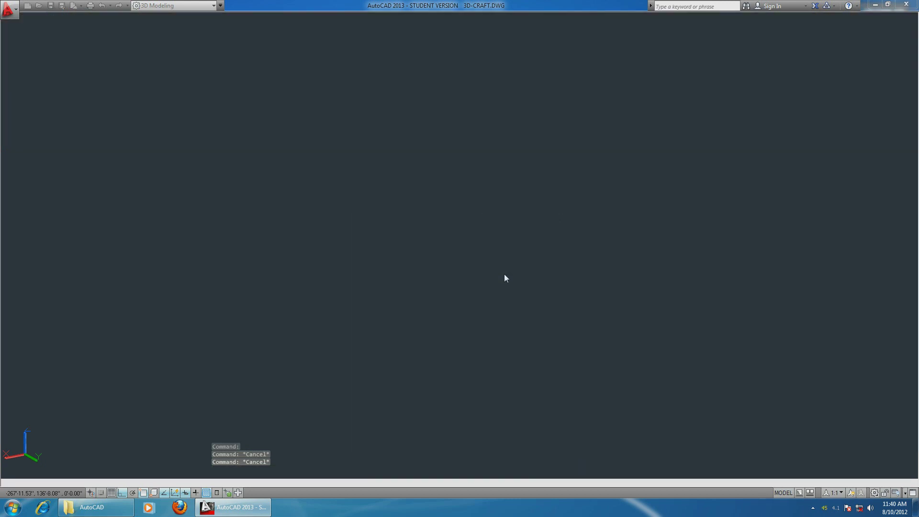
{"action": "left_click", "coordinate": [15, 8]}
{"action": "left_click", "coordinate": [31, 58]}
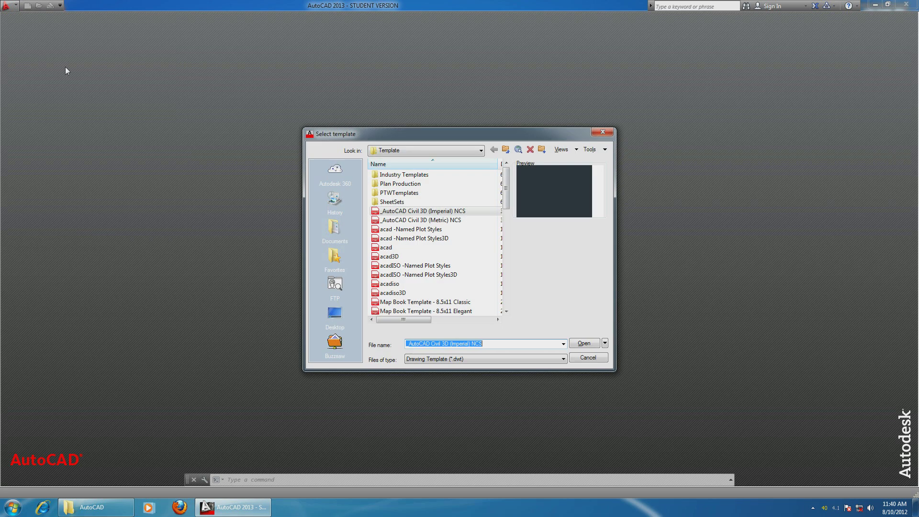
{"action": "double_click", "coordinate": [395, 221]}
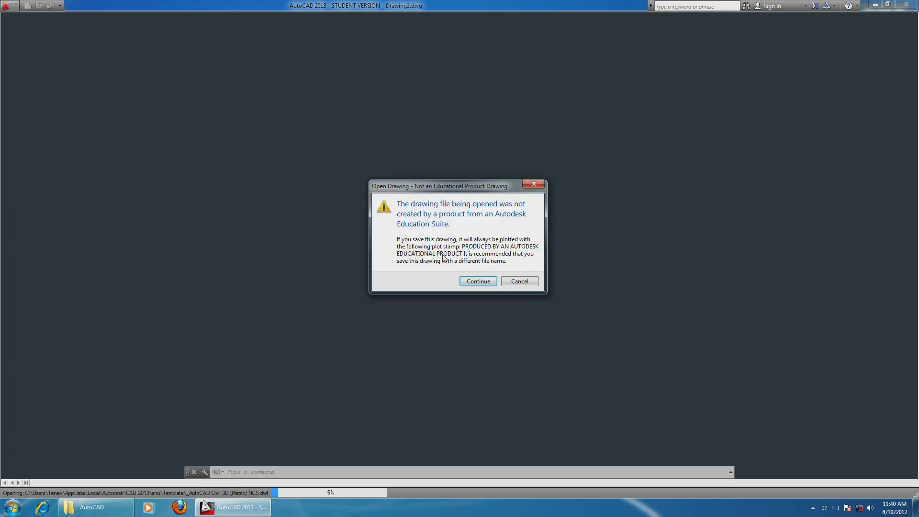
{"action": "left_click", "coordinate": [478, 280]}
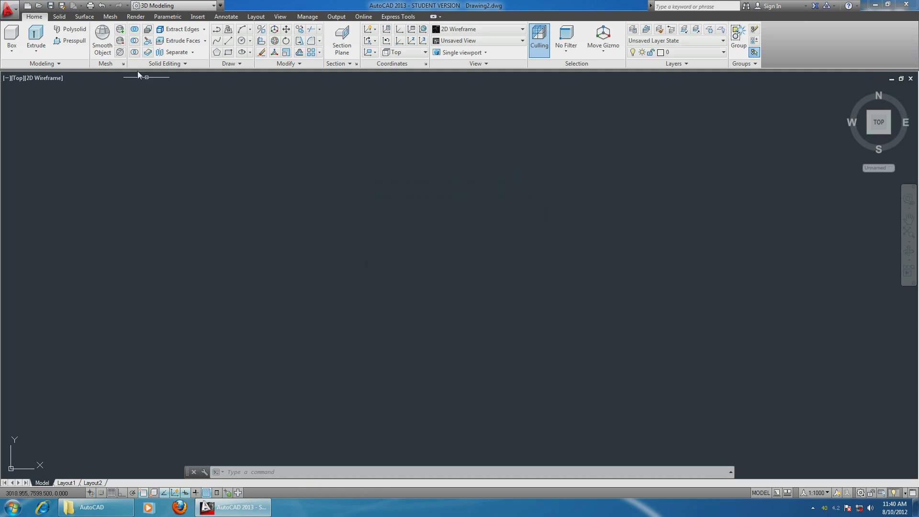
- Switch to the SW Isometric view and draw a long, narrow freehand solid box in the empty drawing
{"action": "mouse_move", "coordinate": [869, 136]}
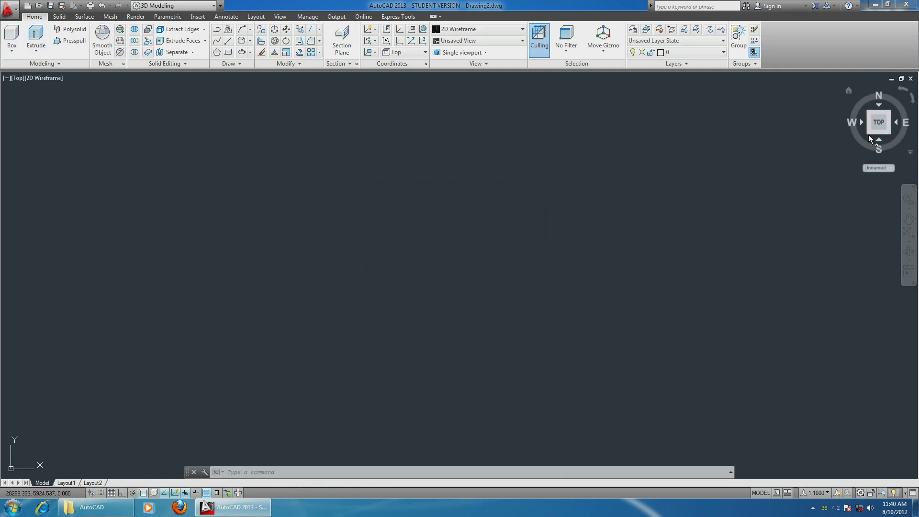
{"action": "left_click", "coordinate": [848, 88]}
{"action": "left_click", "coordinate": [12, 36]}
{"action": "left_click", "coordinate": [280, 332]}
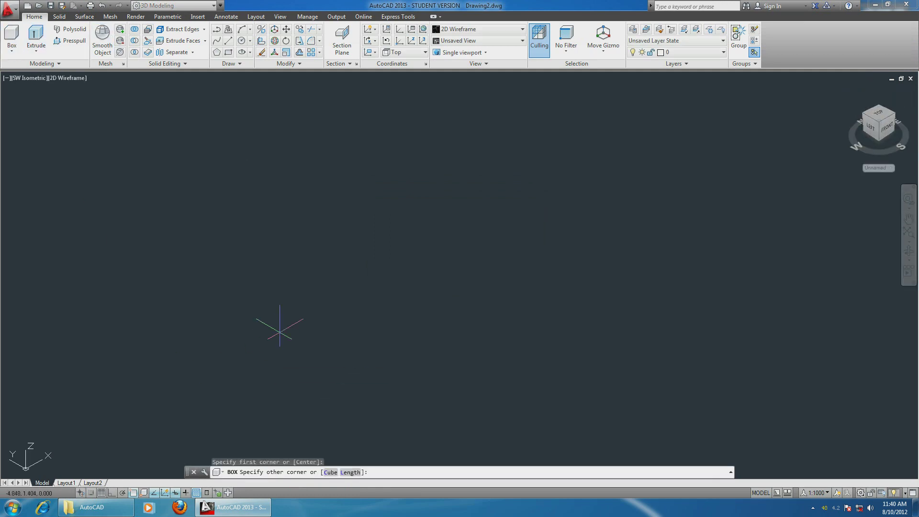
{"action": "left_click", "coordinate": [473, 197]}
{"action": "left_click", "coordinate": [421, 142]}
{"action": "middle_click_drag", "start_coordinate": [497, 239], "coordinate": [468, 239], "text": "shift"}
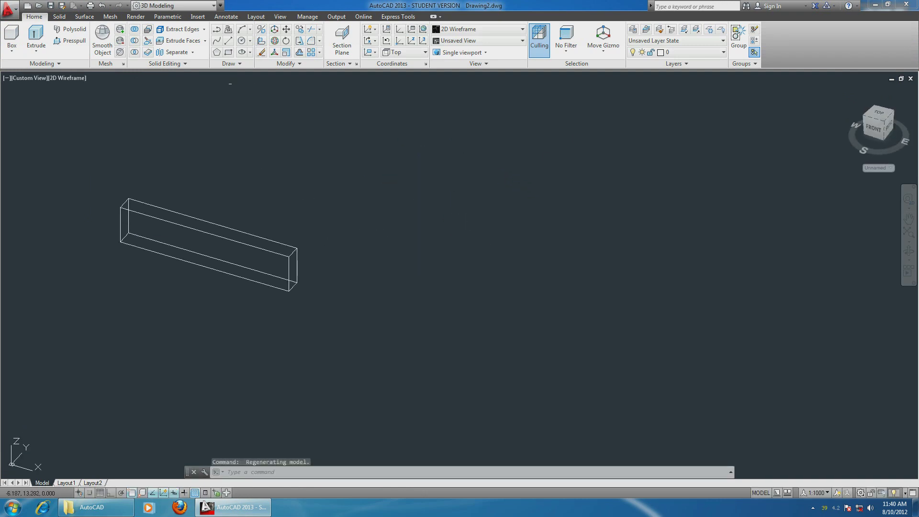
- Draw an open zigzag chain of five freehand line segments beside the long solid box
{"action": "middle_click_drag", "start_coordinate": [271, 154], "coordinate": [348, 194]}
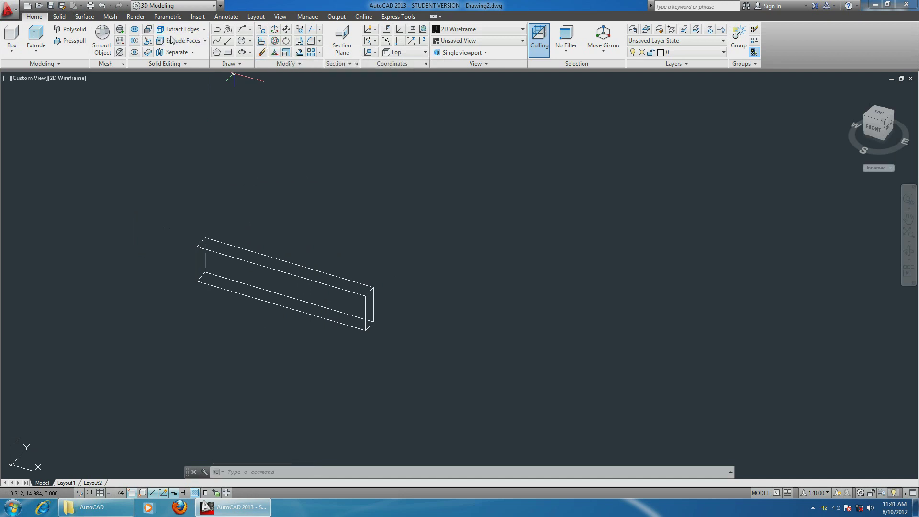
{"action": "left_click", "coordinate": [228, 42]}
{"action": "left_click", "coordinate": [428, 227]}
{"action": "left_click", "coordinate": [482, 150]}
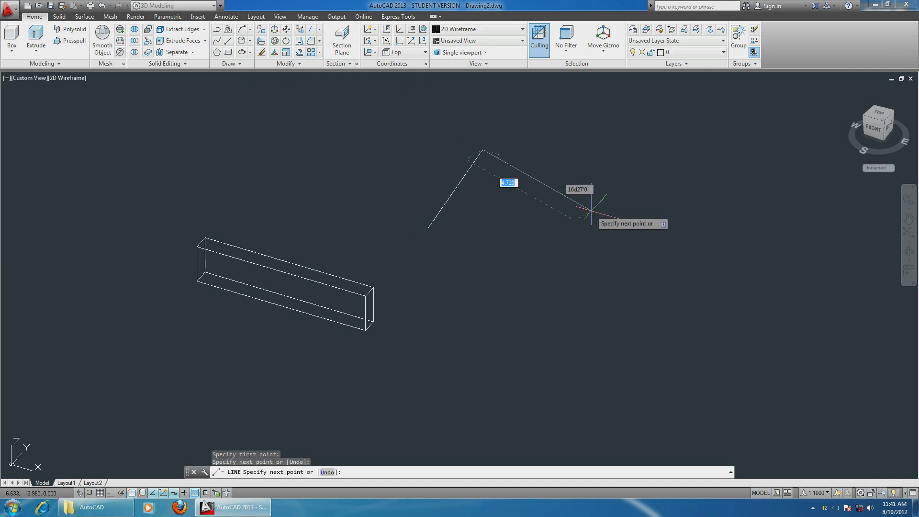
{"action": "left_click", "coordinate": [592, 211]}
{"action": "left_click", "coordinate": [599, 136]}
{"action": "left_click", "coordinate": [620, 266]}
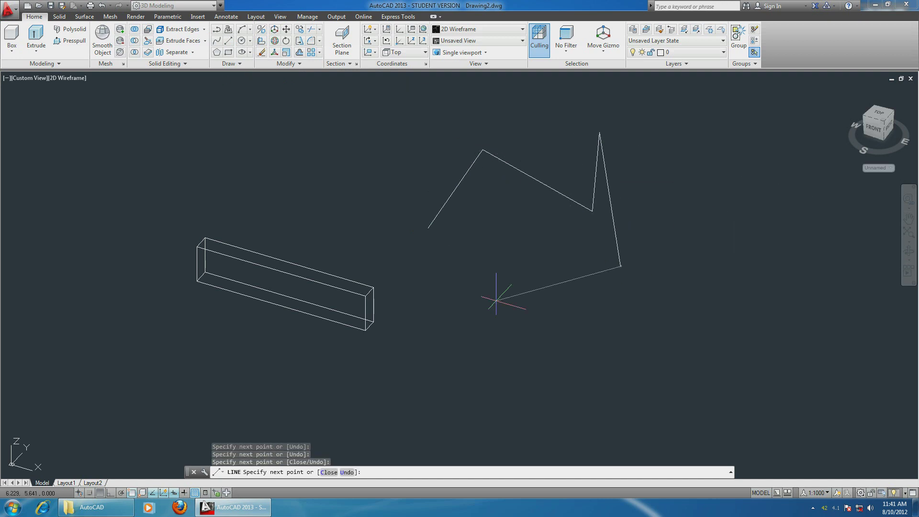
{"action": "left_click", "coordinate": [441, 305]}
{"action": "key", "text": "Return"}
- Apply the Realistic visual style and inspect the shaded box and line chain from another angle
{"action": "scroll", "coordinate": [366, 304], "scroll_direction": "down", "scroll_amount": 1}
{"action": "middle_click_drag", "start_coordinate": [365, 297], "coordinate": [421, 201], "text": "shift"}
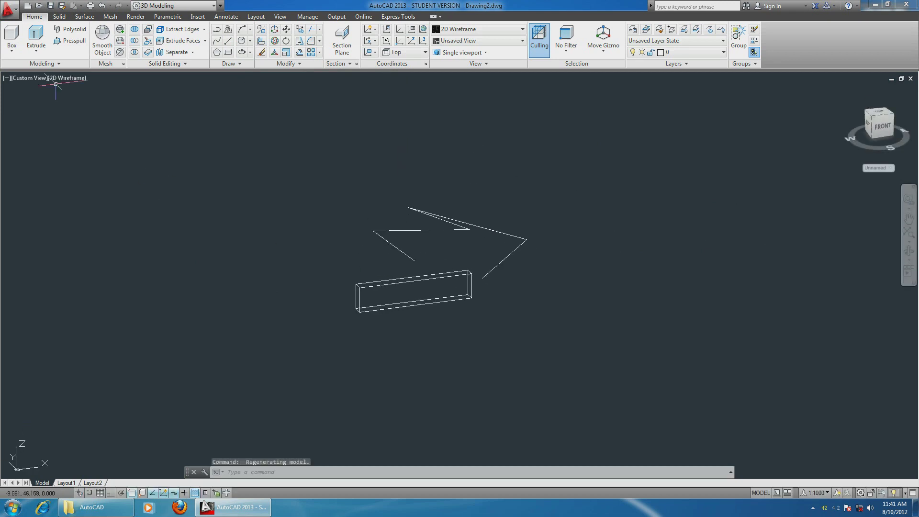
{"action": "left_click", "coordinate": [69, 78]}
{"action": "left_click", "coordinate": [98, 135]}
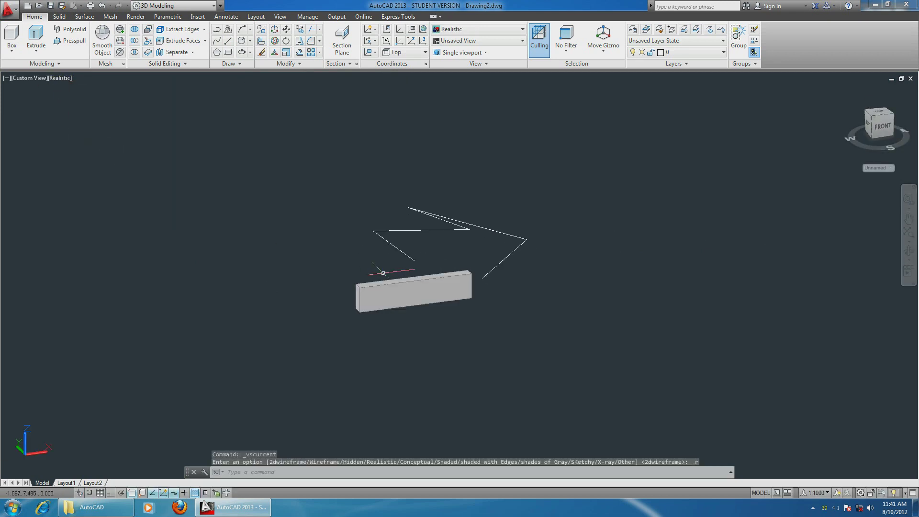
{"action": "mouse_move", "coordinate": [380, 266]}
{"action": "middle_mouse_down", "text": "shift"}
{"action": "mouse_move", "coordinate": [303, 150]}
{"action": "mouse_move", "coordinate": [369, 251]}
{"action": "mouse_move", "coordinate": [267, 277]}
{"action": "mouse_move", "coordinate": [268, 268]}
{"action": "middle_mouse_up", "text": "shift"}
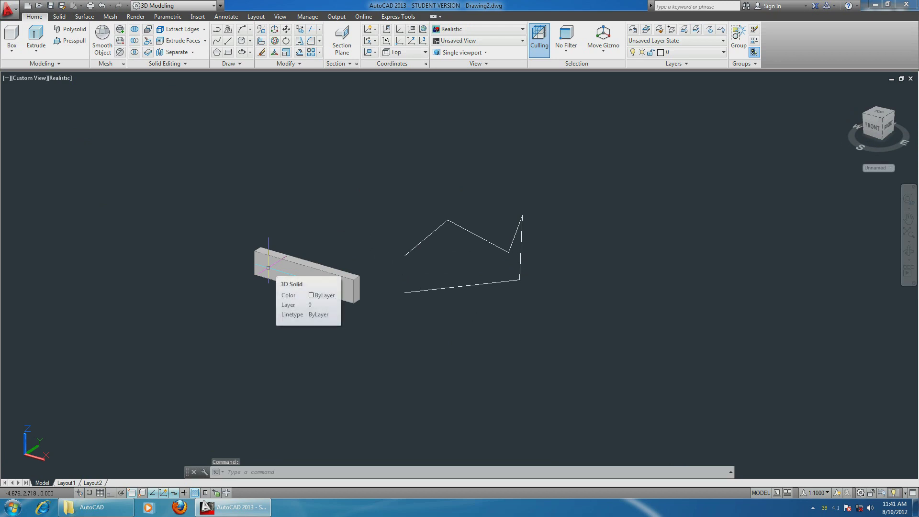
{"action": "scroll", "coordinate": [311, 219], "scroll_direction": "down", "scroll_amount": 1}
{"action": "scroll", "coordinate": [311, 231], "scroll_direction": "up", "scroll_amount": 3}
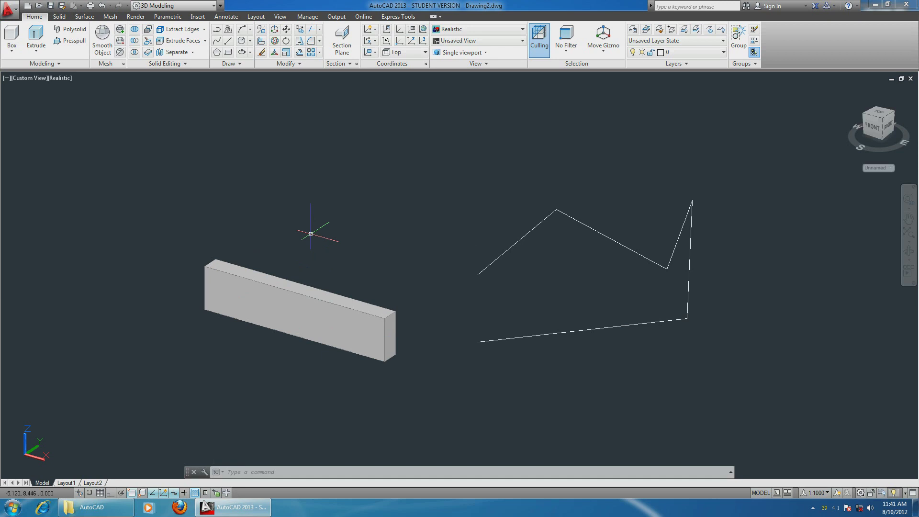
{"action": "scroll", "coordinate": [311, 234], "scroll_direction": "down", "scroll_amount": 2}
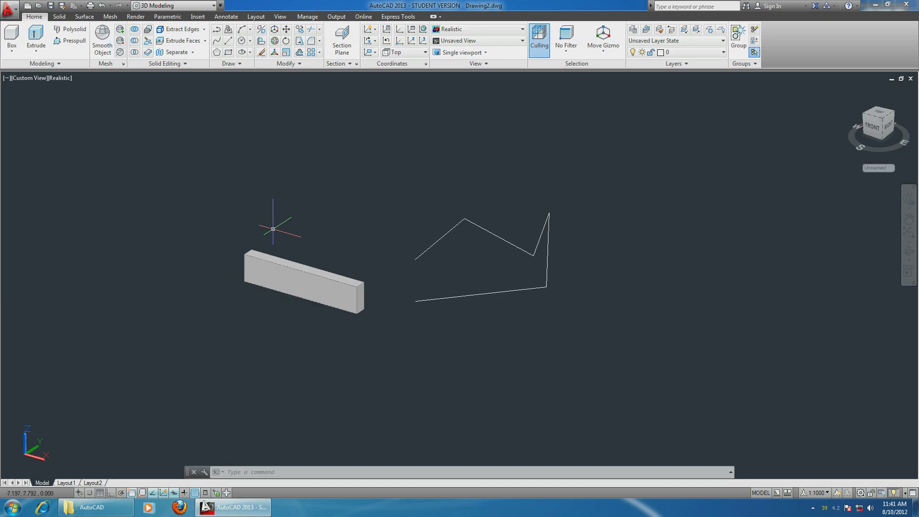
- Exit AutoCAD without saving Drawing2.dwg and close the AutoCAD folder window
{"action": "left_click", "coordinate": [906, 4]}
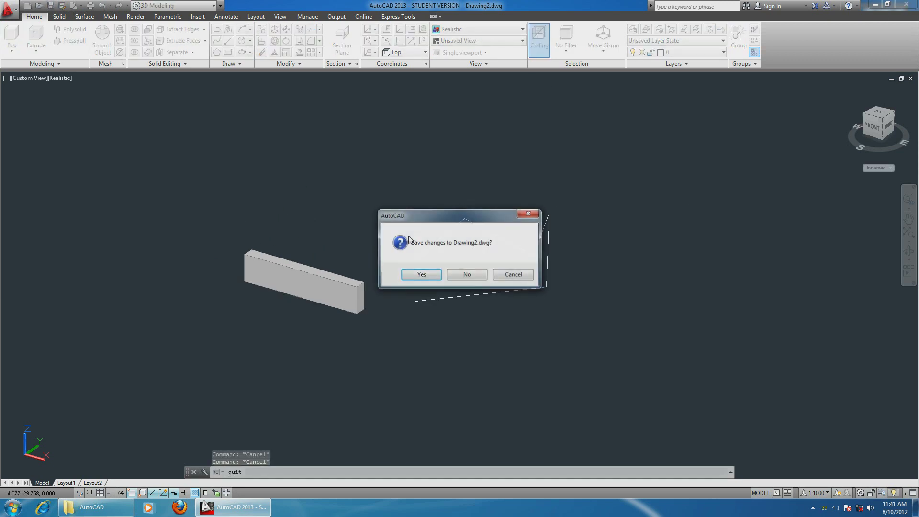
{"action": "left_click", "coordinate": [470, 273]}
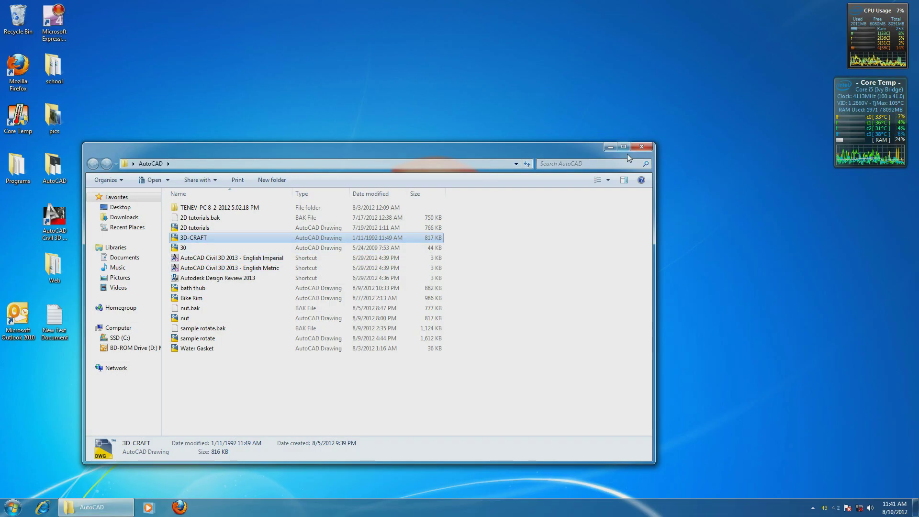
{"action": "left_click", "coordinate": [639, 147]}
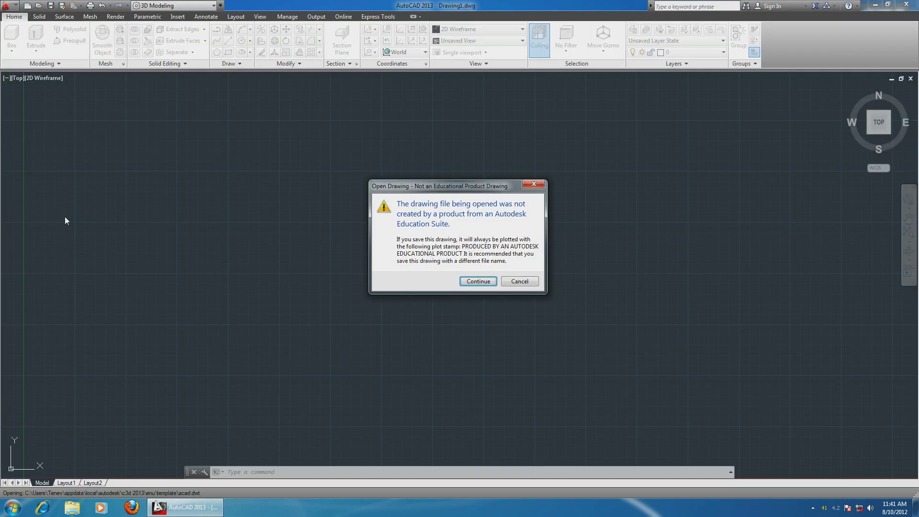
- Accept the non-educational drawing warning, dismiss the Welcome Screen and orbit the empty drawing to a tilted 3D view
{"action": "left_click", "coordinate": [477, 282]}
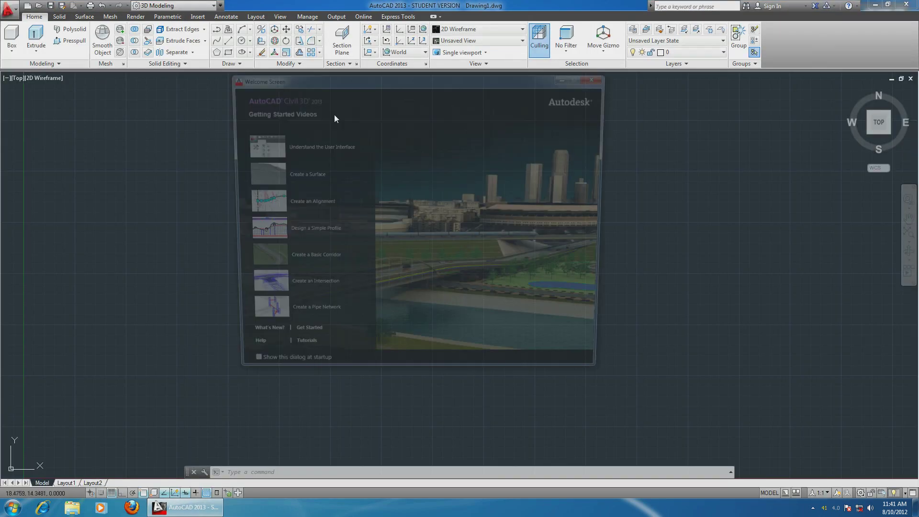
{"action": "left_click", "coordinate": [600, 76]}
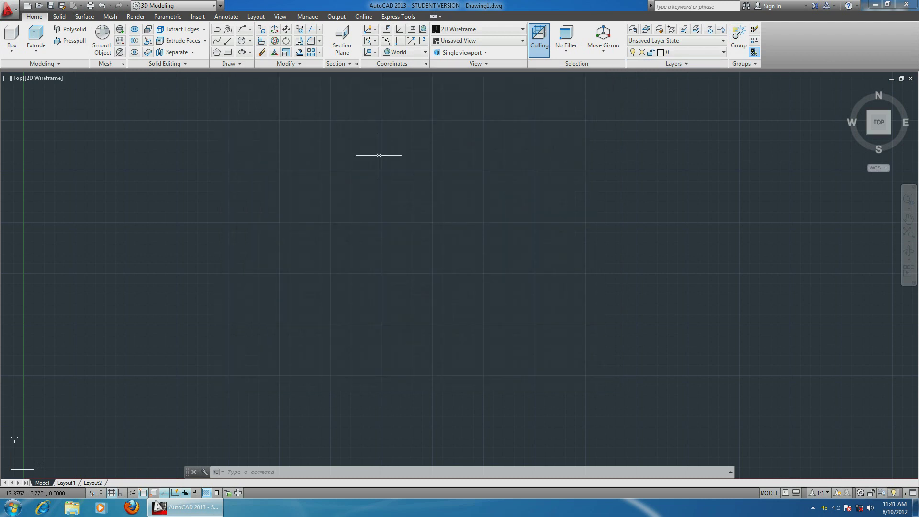
{"action": "scroll", "coordinate": [106, 225], "scroll_direction": "down", "scroll_amount": 2}
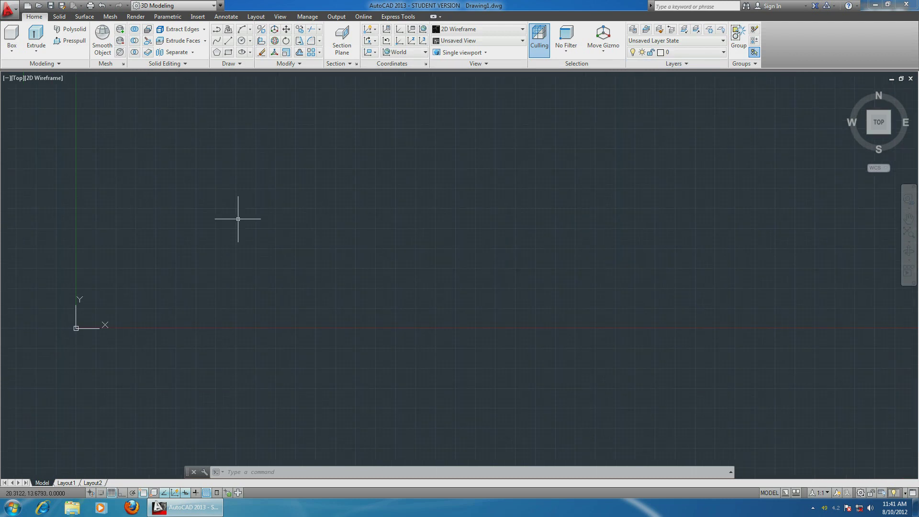
{"action": "middle_click_drag", "start_coordinate": [337, 191], "coordinate": [277, 281]}
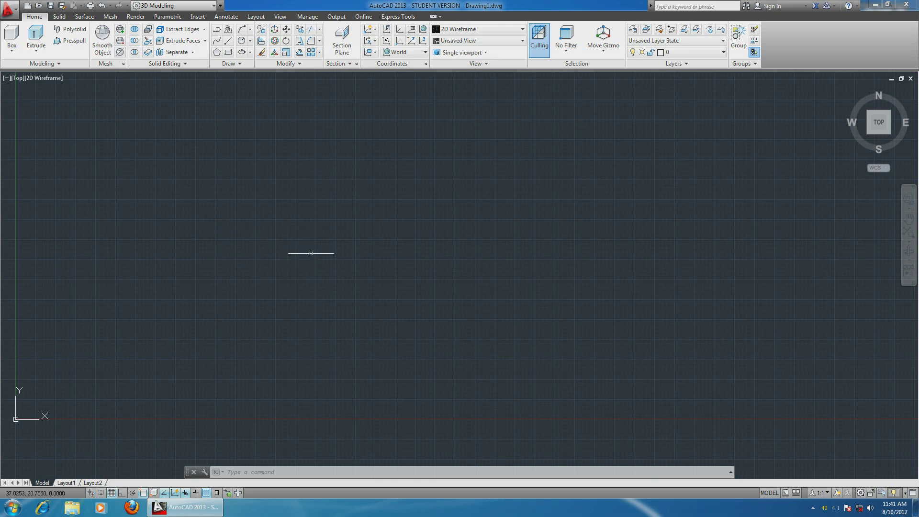
{"action": "middle_click_drag", "start_coordinate": [311, 248], "coordinate": [276, 248], "text": "shift"}
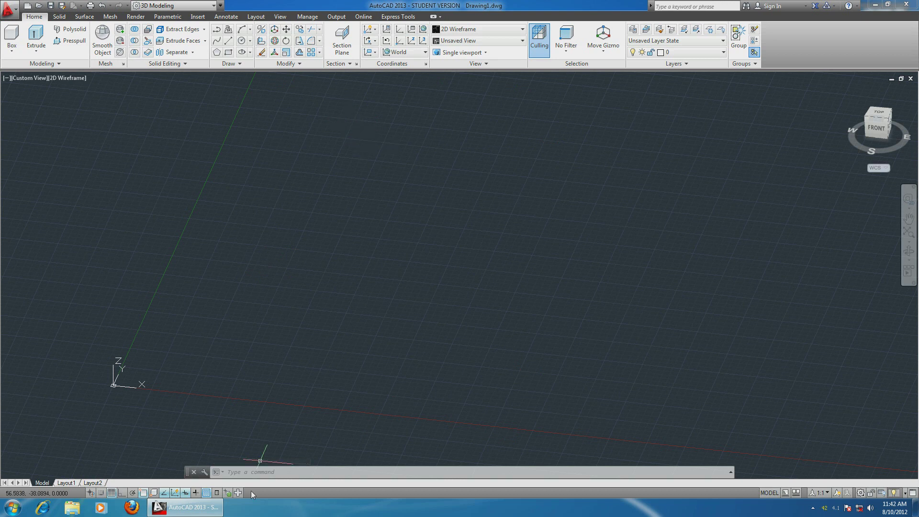
- Insert the sample rotate drawing from the desktop's AutoCAD folder into Drawing1 with freehand position, scale and rotation
{"action": "left_click", "coordinate": [187, 507]}
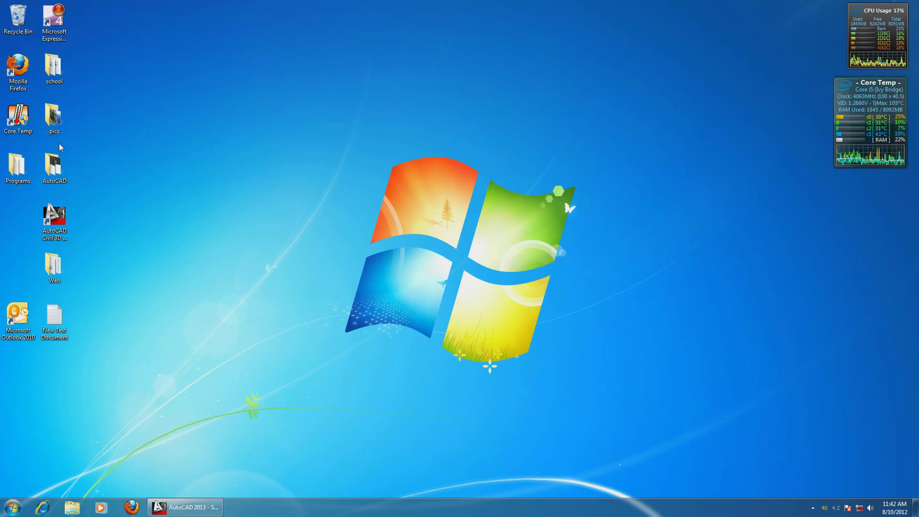
{"action": "double_click", "coordinate": [51, 166]}
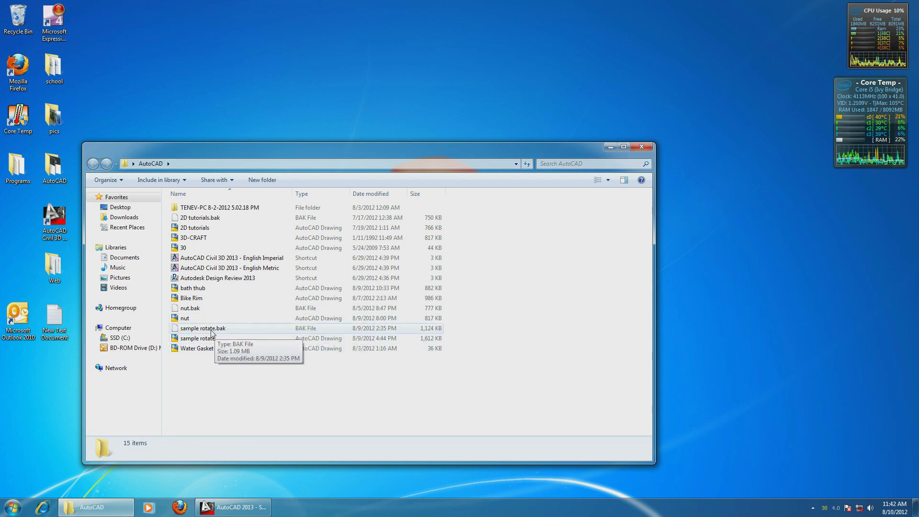
{"action": "left_click_drag", "start_coordinate": [210, 338], "coordinate": [463, 337]}
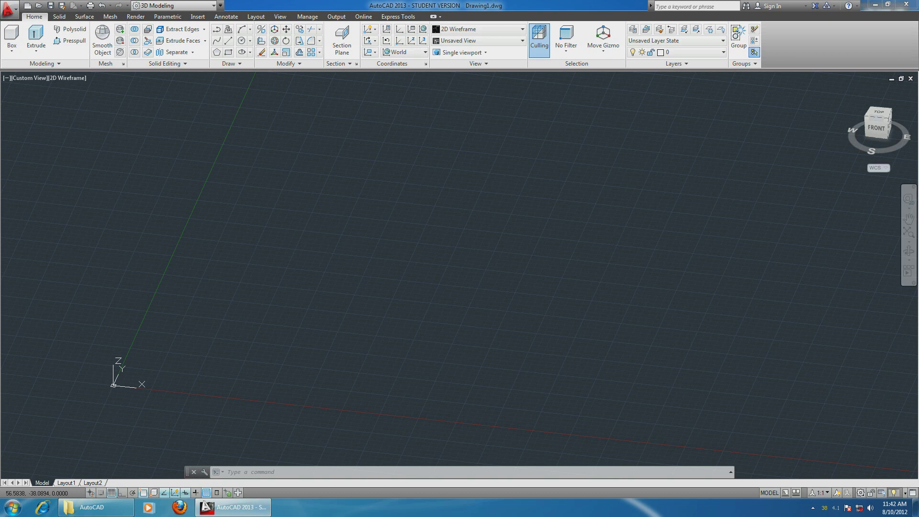
{"action": "left_click", "coordinate": [469, 215]}
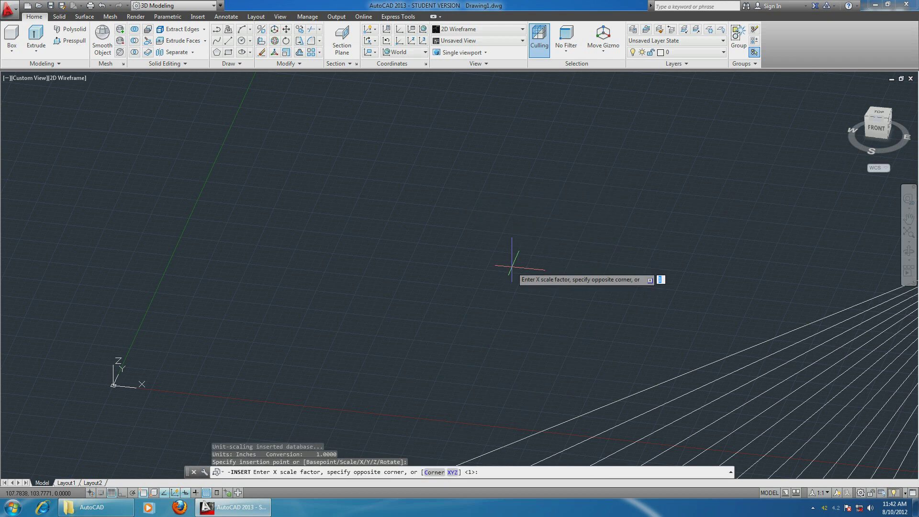
{"action": "left_click", "coordinate": [614, 226]}
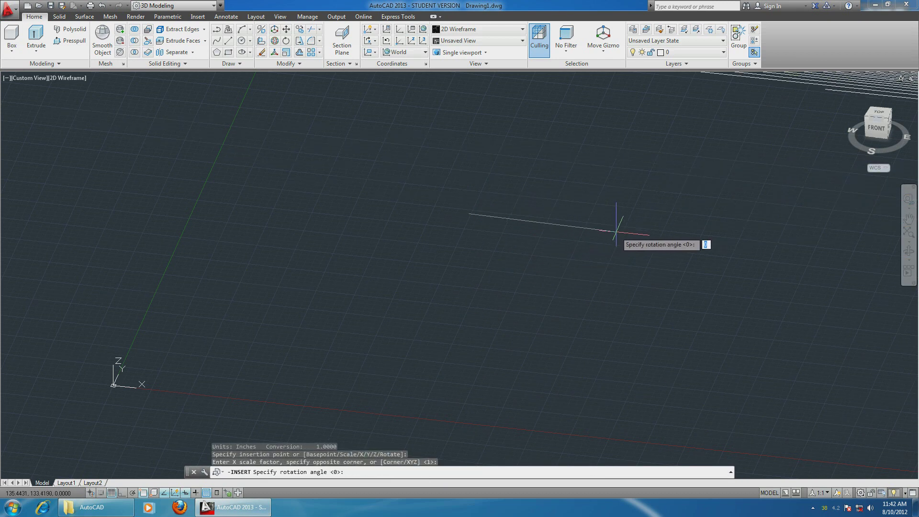
{"action": "scroll", "coordinate": [616, 230], "scroll_direction": "down", "scroll_amount": 4}
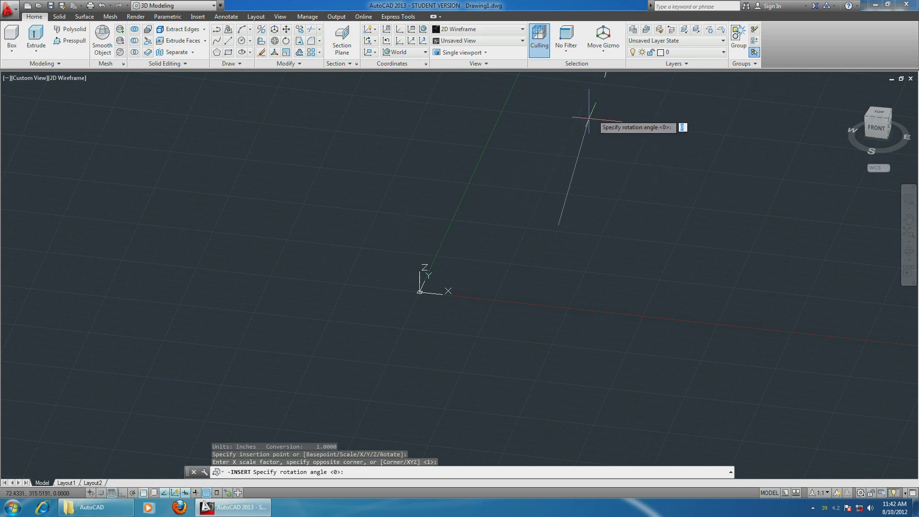
{"action": "left_click", "coordinate": [566, 193]}
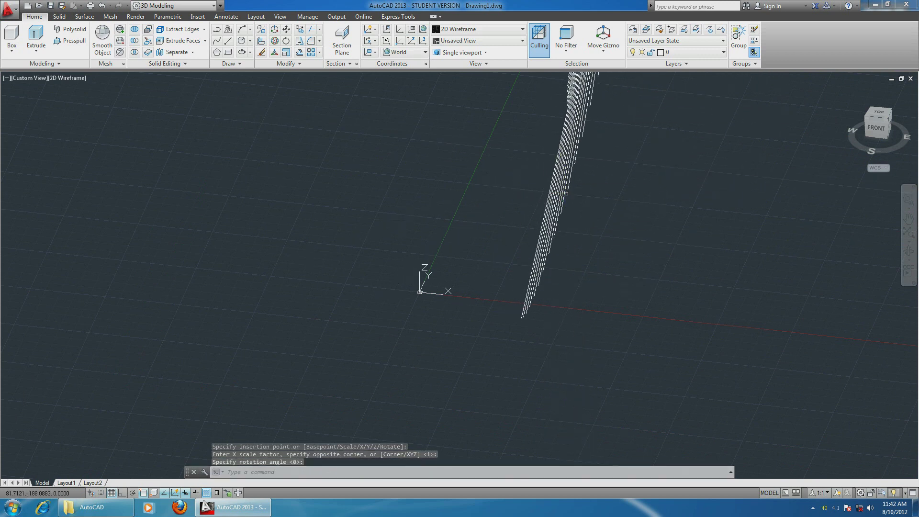
{"action": "key", "text": "Escape"}
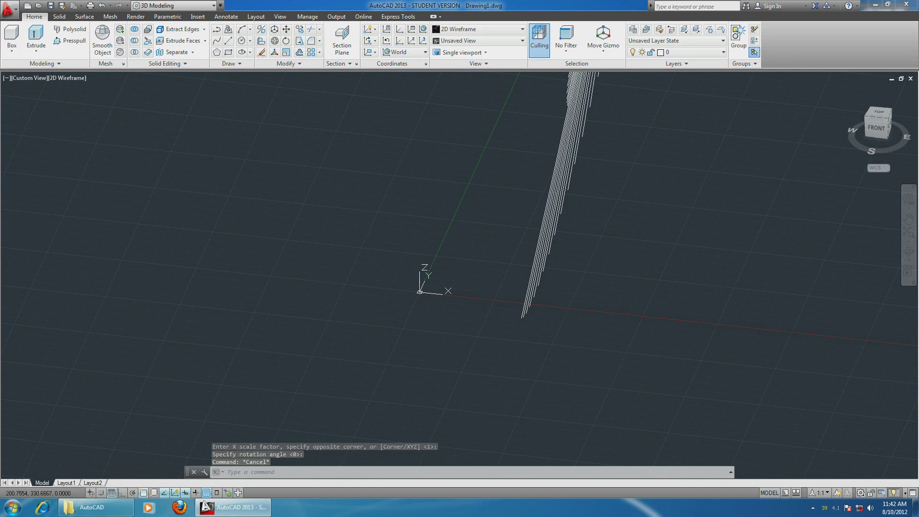
- Close Drawing1.dwg without saving, and create a blank drawing from the acad template and close it too
{"action": "left_click", "coordinate": [911, 78]}
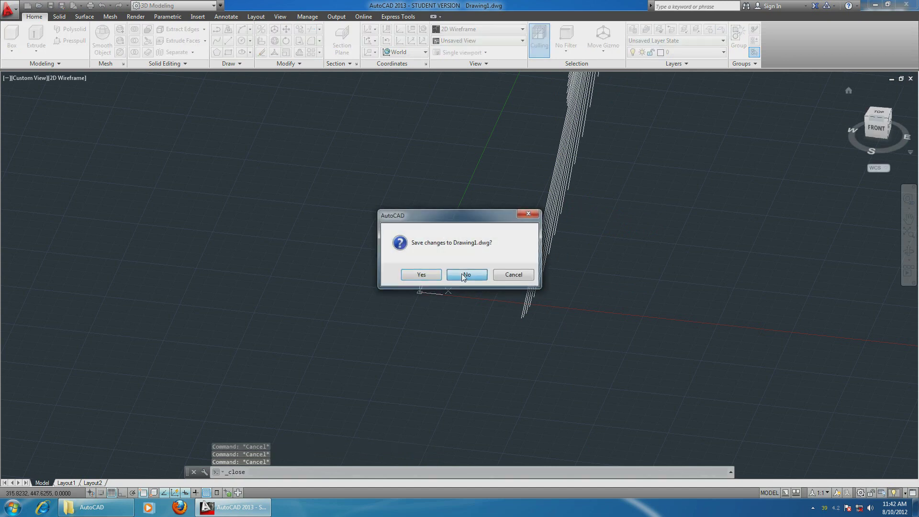
{"action": "left_click", "coordinate": [464, 276]}
{"action": "left_click", "coordinate": [8, 6]}
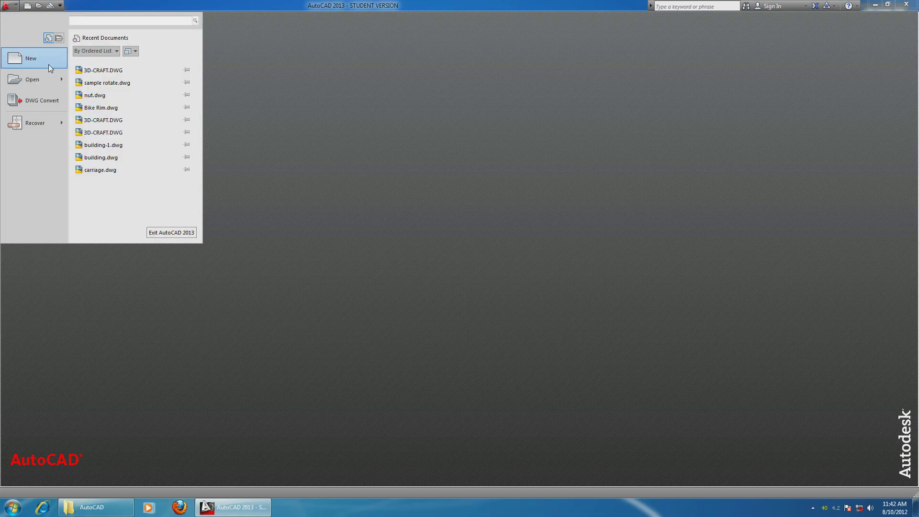
{"action": "left_click", "coordinate": [38, 59]}
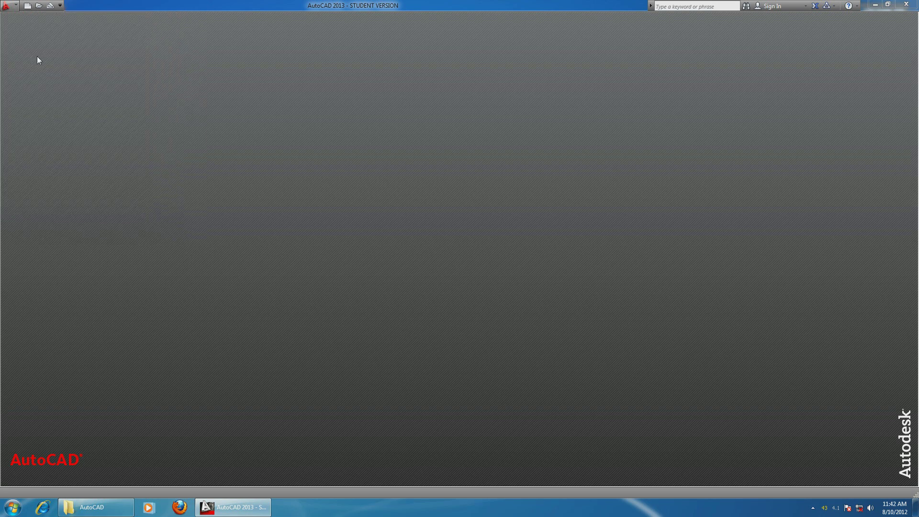
{"action": "double_click", "coordinate": [391, 248]}
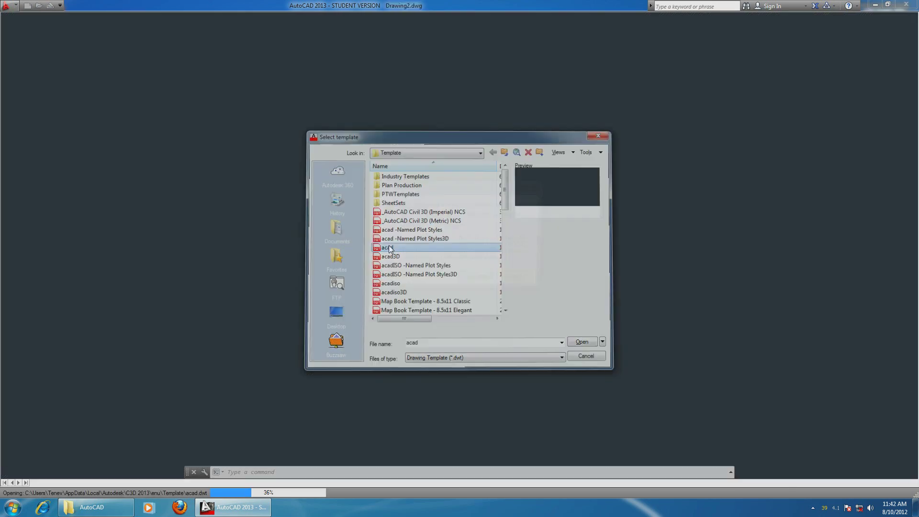
{"action": "left_click", "coordinate": [479, 282]}
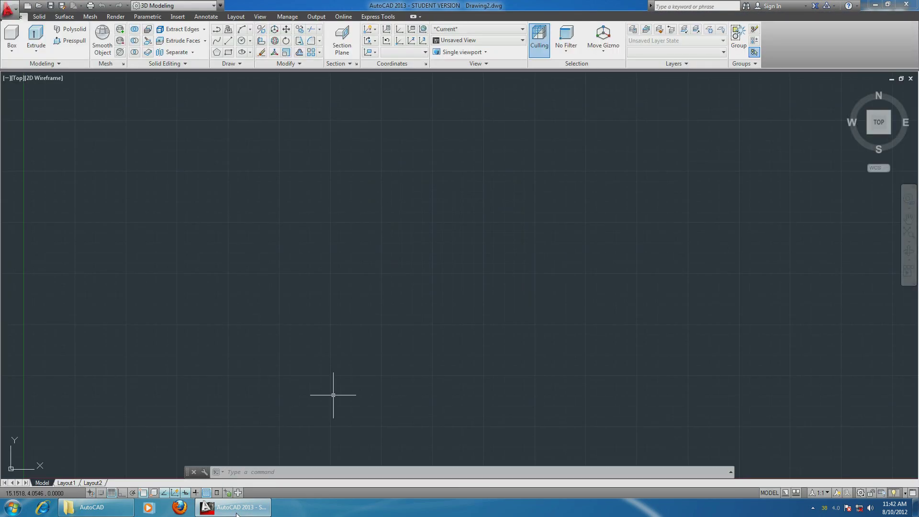
{"action": "left_click", "coordinate": [910, 81]}
- Open the Bike Rim drawing from the AutoCAD folder in an AutoCAD window with no drawing open
{"action": "left_click", "coordinate": [230, 506]}
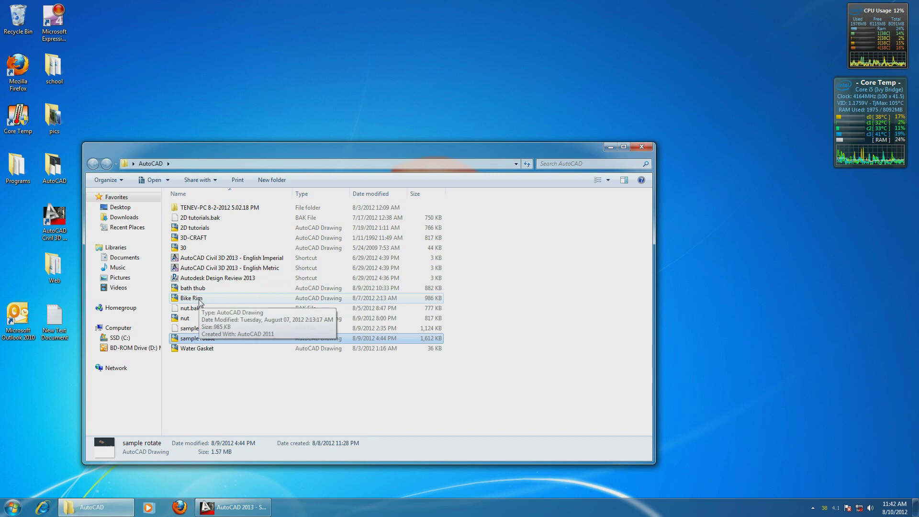
{"action": "left_click_drag", "start_coordinate": [200, 302], "coordinate": [390, 263]}
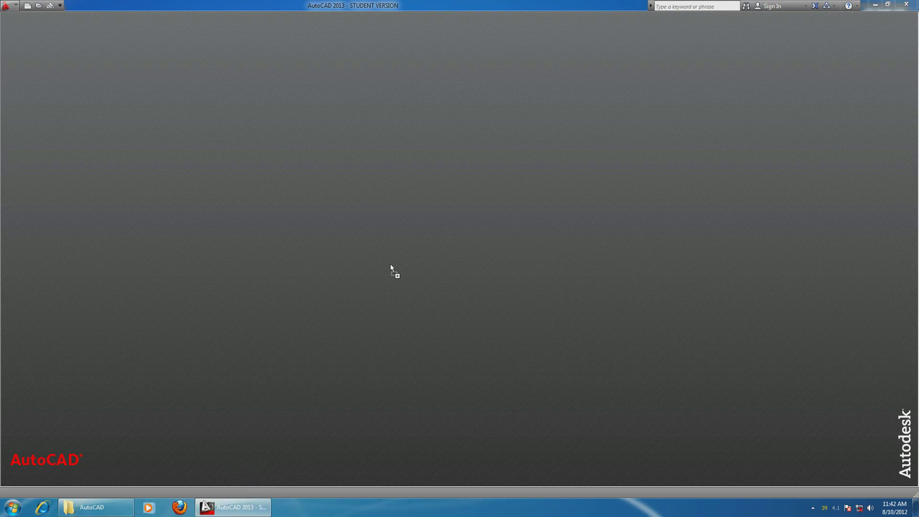
- Select the whole bike wheel, copy it and paste one duplicate beside the original
{"action": "scroll", "coordinate": [402, 270], "scroll_direction": "down", "scroll_amount": 1}
{"action": "middle_click_drag", "start_coordinate": [396, 306], "coordinate": [213, 246], "text": "shift"}
{"action": "left_click", "coordinate": [218, 237]}
{"action": "left_click", "coordinate": [445, 388]}
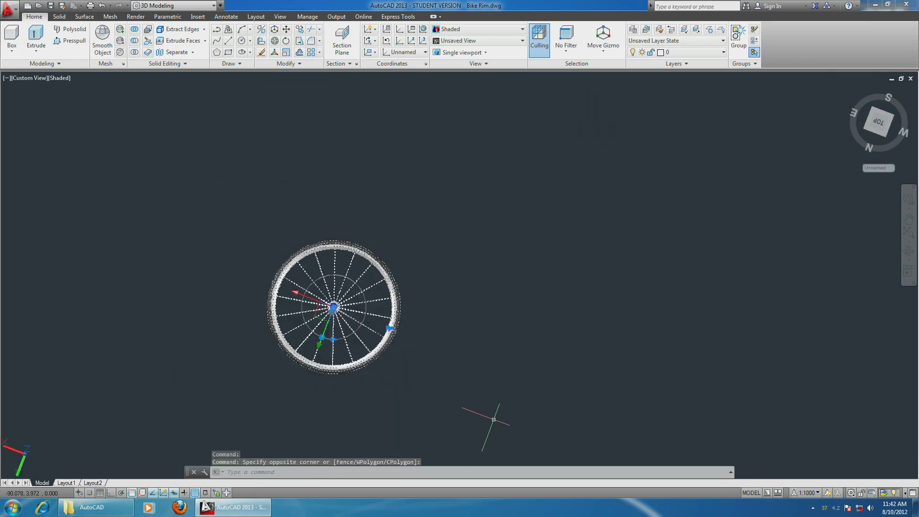
{"action": "key", "text": "ctrl+c"}
{"action": "key", "text": "ctrl+v"}
{"action": "left_click", "coordinate": [509, 300]}
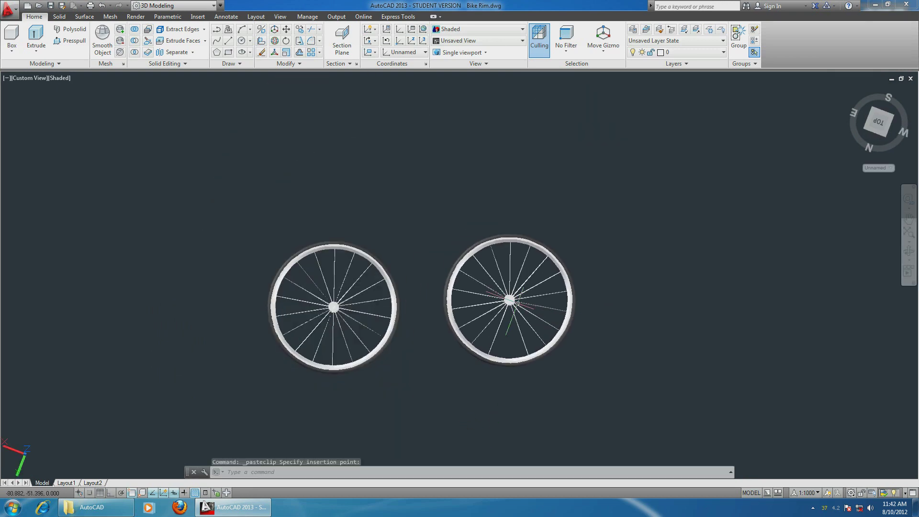
- Paste three more wheel copies in a row above the first two wheels
{"action": "key", "text": "ctrl+v"}
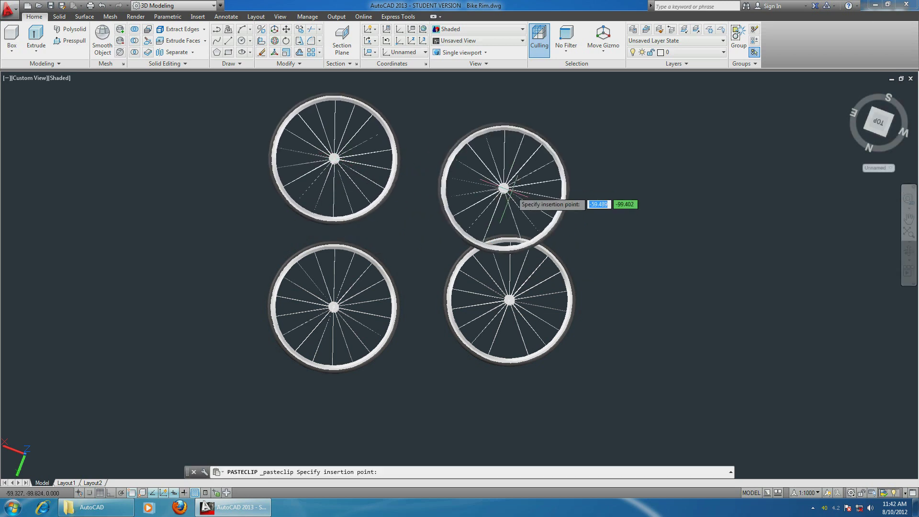
{"action": "left_click", "coordinate": [508, 158]}
{"action": "key", "text": "ctrl+v"}
{"action": "left_click", "coordinate": [667, 171]}
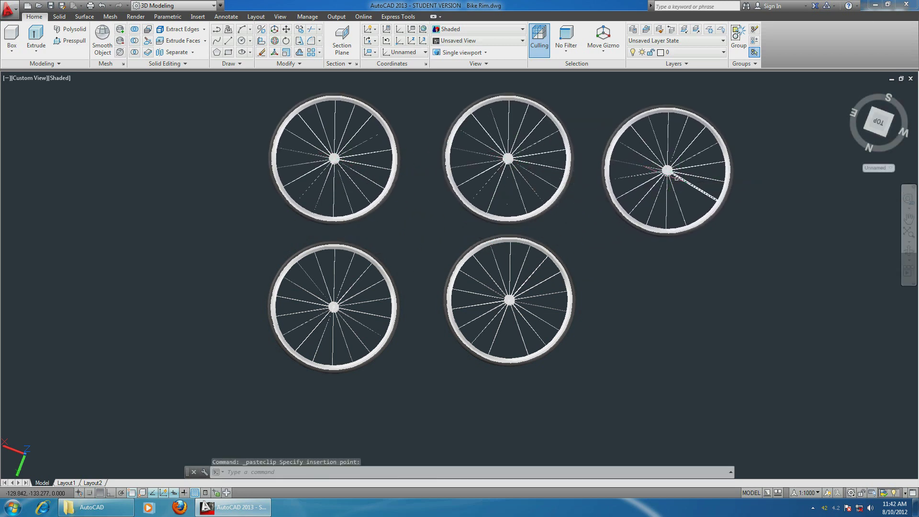
- Paste three more wheel copies to complete two rows of four wheels
{"action": "key", "text": "ctrl+v"}
{"action": "left_click", "coordinate": [681, 329]}
{"action": "key", "text": "ctrl+v"}
{"action": "left_click", "coordinate": [147, 158]}
{"action": "key", "text": "ctrl+c"}
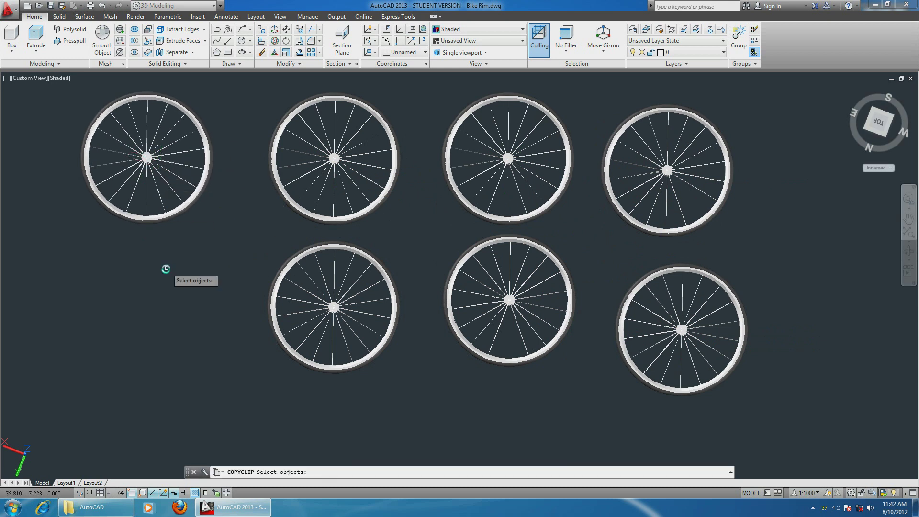
{"action": "key", "text": "ctrl+v"}
{"action": "left_click", "coordinate": [151, 306]}
- Select all eight wheels, copy them and paste the group twice beside the originals, one group above the other
{"action": "scroll", "coordinate": [162, 303], "scroll_direction": "down", "scroll_amount": 4}
{"action": "left_click", "coordinate": [103, 175]}
{"action": "left_click", "coordinate": [493, 394]}
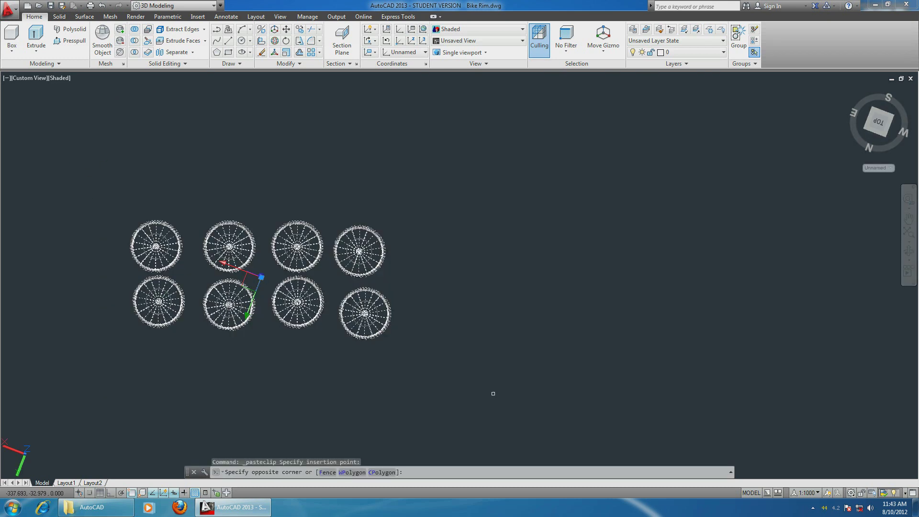
{"action": "key", "text": "ctrl+c"}
{"action": "key", "text": "ctrl+v"}
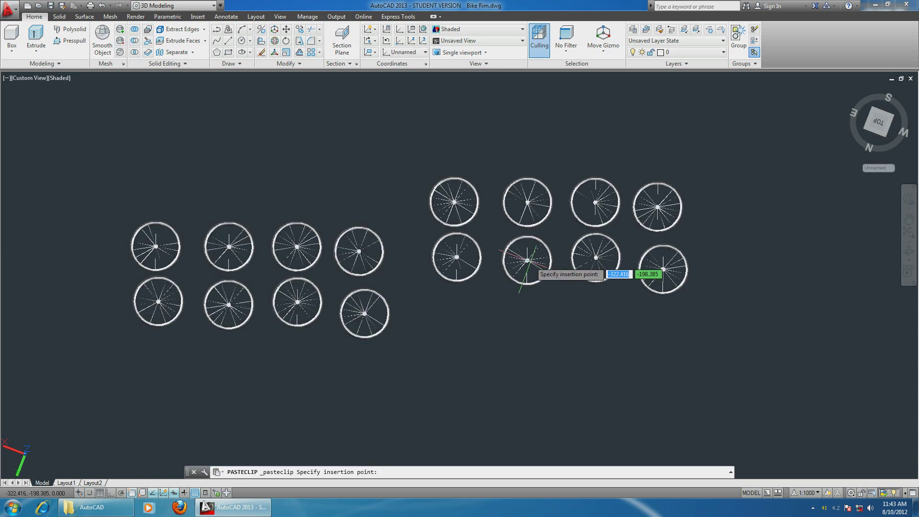
{"action": "left_click", "coordinate": [521, 268]}
{"action": "key", "text": "ctrl+v"}
{"action": "left_click", "coordinate": [522, 383]}
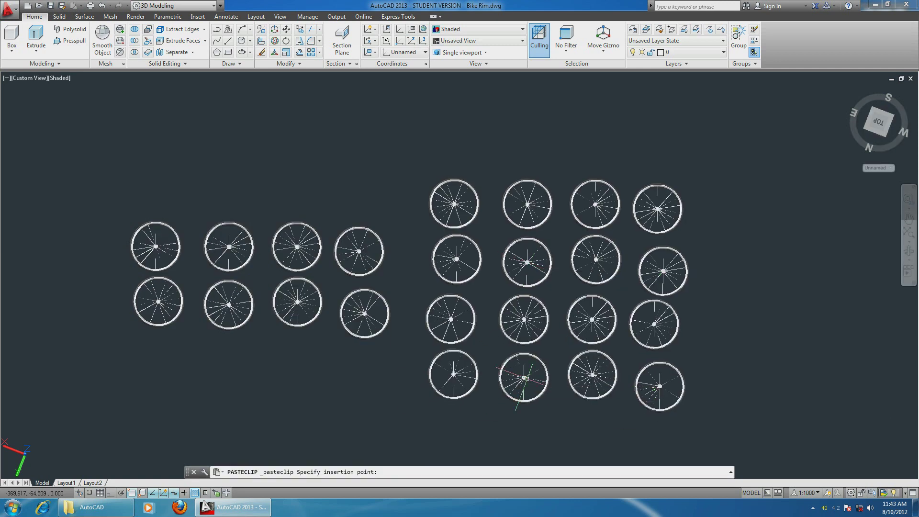
- Paste four more copies of the eight-wheel group, two above the existing wheels and two beside them
{"action": "scroll", "coordinate": [515, 385], "scroll_direction": "down", "scroll_amount": 4}
{"action": "key", "text": "ctrl+v"}
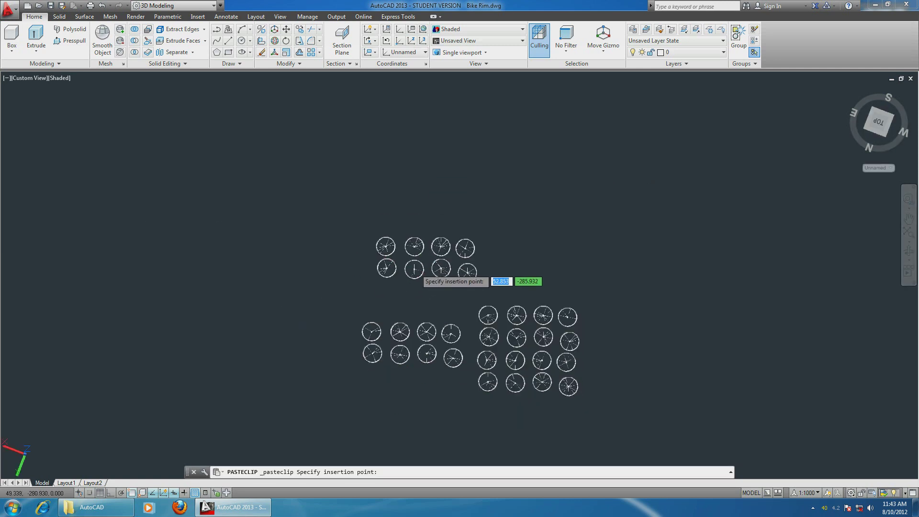
{"action": "left_click", "coordinate": [372, 291]}
{"action": "key", "text": "ctrl+v"}
{"action": "left_click", "coordinate": [546, 264]}
{"action": "key", "text": "ctrl+v"}
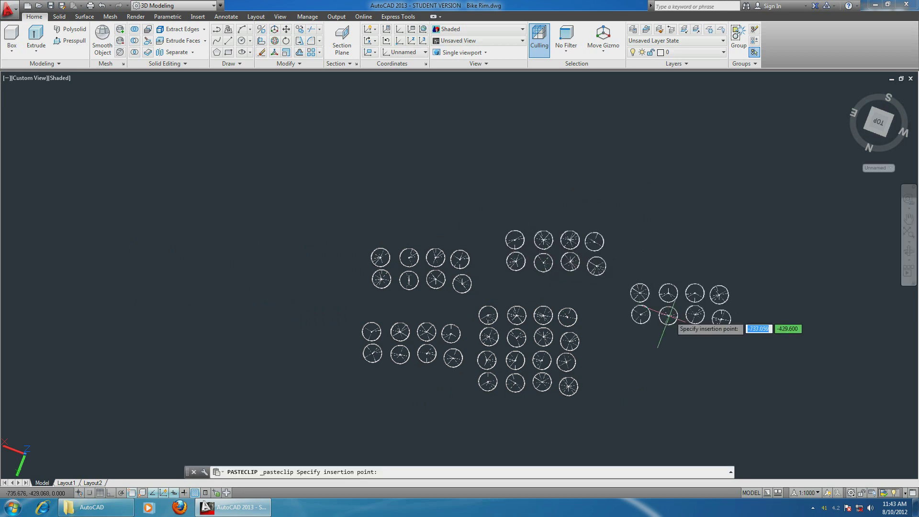
{"action": "left_click", "coordinate": [668, 316]}
{"action": "key", "text": "ctrl+v"}
{"action": "left_click", "coordinate": [658, 381]}
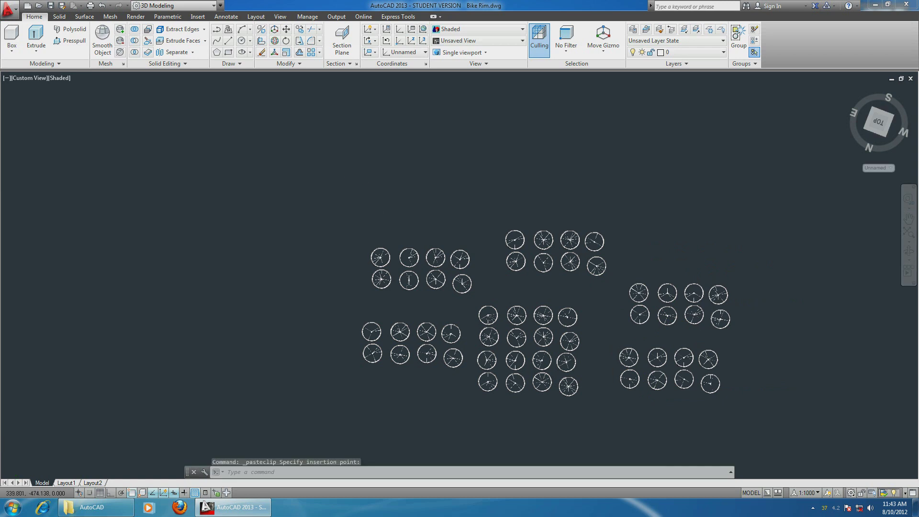
- Select every wheel in the drawing, orbit the model slightly, copy the selection and paste one duplicate of the whole set
{"action": "scroll", "coordinate": [343, 181], "scroll_direction": "down", "scroll_amount": 2}
{"action": "left_click", "coordinate": [317, 161]}
{"action": "left_click", "coordinate": [699, 404]}
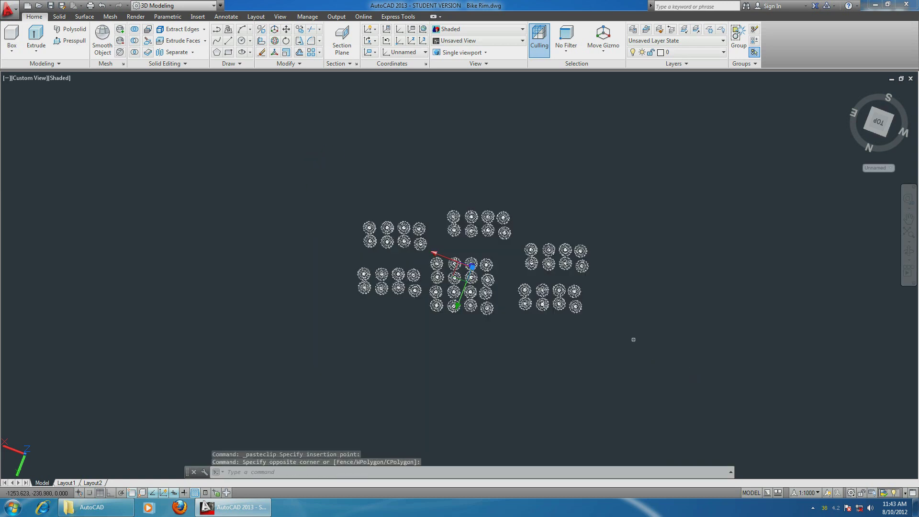
{"action": "middle_click_drag", "start_coordinate": [546, 162], "coordinate": [525, 202], "text": "shift"}
{"action": "key", "text": "ctrl+c"}
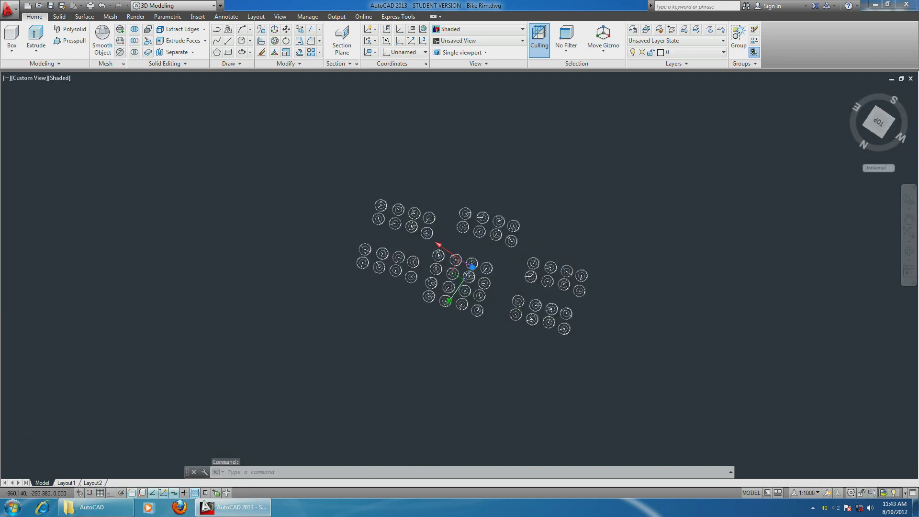
{"action": "key", "text": "ctrl+v"}
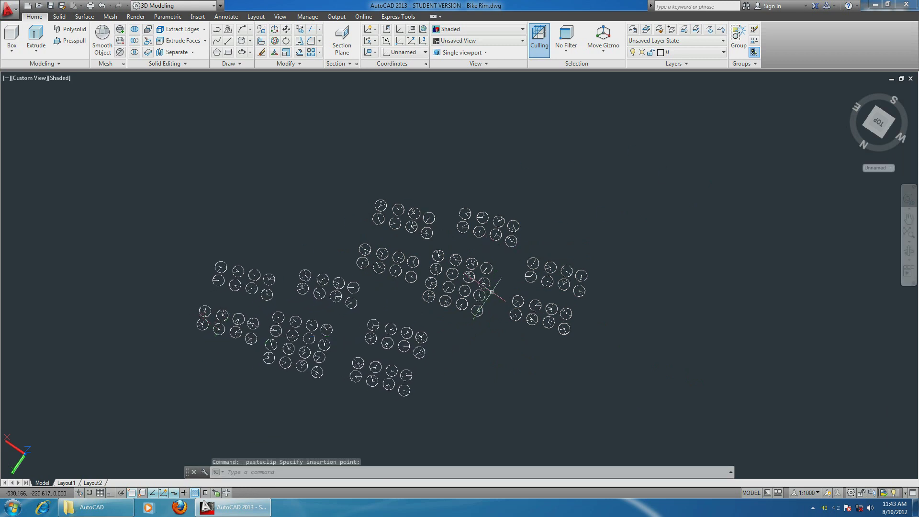
- Examine one wheel up close, checking its rim, tyre, spoke ends and hub from above and at an angle
{"action": "scroll", "coordinate": [491, 291], "scroll_direction": "up", "scroll_amount": 2}
{"action": "scroll", "coordinate": [471, 290], "scroll_direction": "up", "scroll_amount": 3}
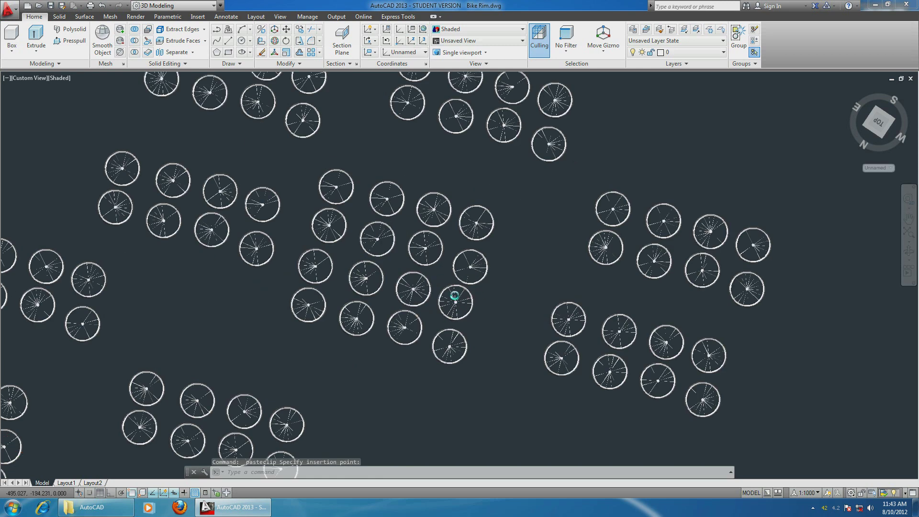
{"action": "scroll", "coordinate": [455, 295], "scroll_direction": "up", "scroll_amount": 5}
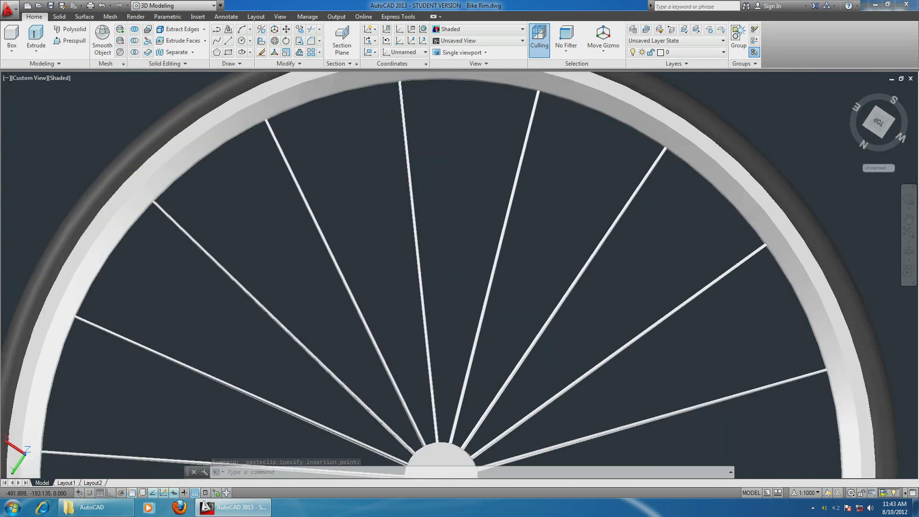
{"action": "scroll", "coordinate": [440, 257], "scroll_direction": "down", "scroll_amount": 2}
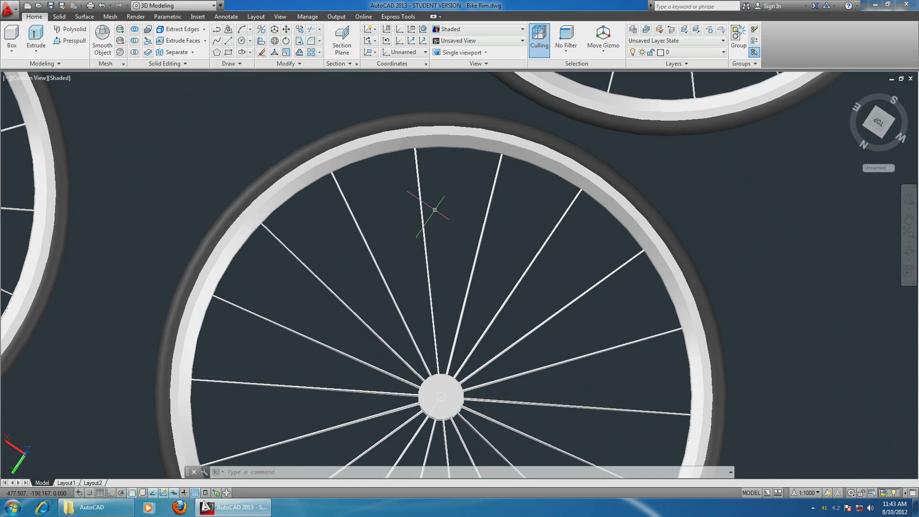
{"action": "middle_click_drag", "start_coordinate": [434, 209], "coordinate": [453, 256]}
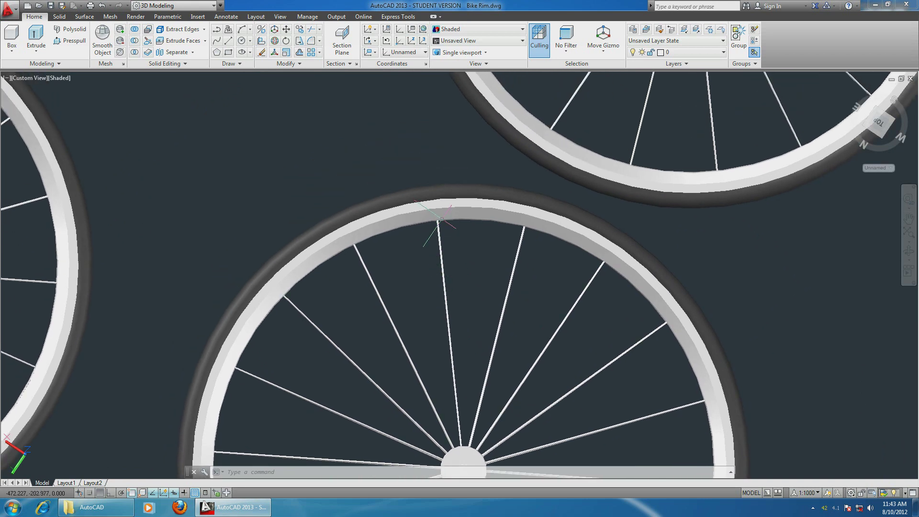
{"action": "scroll", "coordinate": [440, 218], "scroll_direction": "up", "scroll_amount": 4}
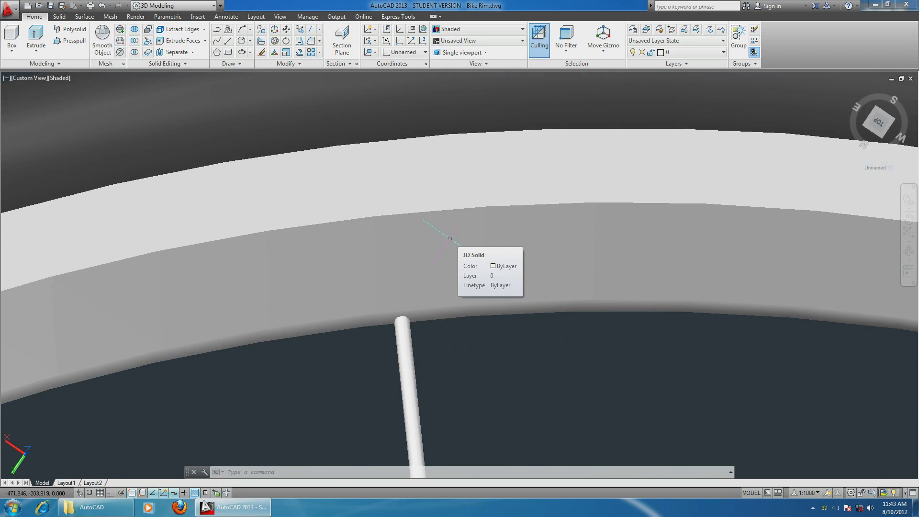
{"action": "scroll", "coordinate": [449, 238], "scroll_direction": "down", "scroll_amount": 2}
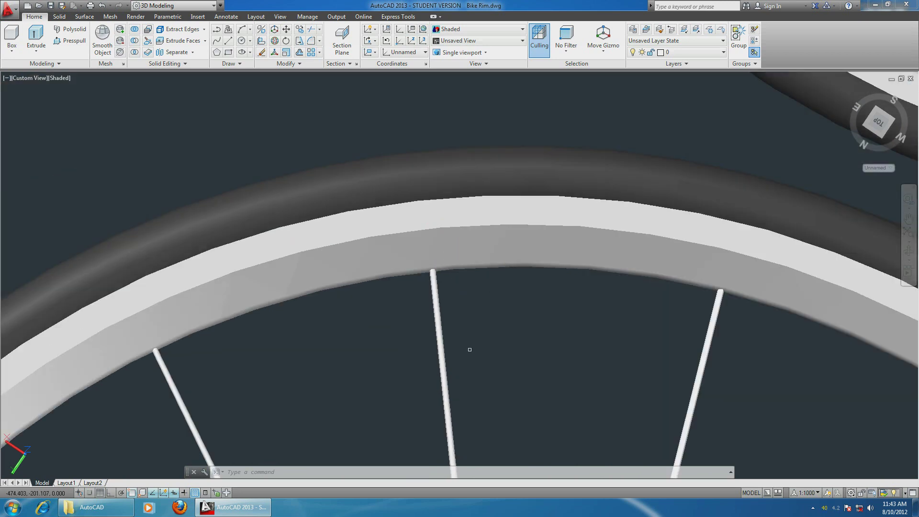
{"action": "scroll", "coordinate": [498, 206], "scroll_direction": "down", "scroll_amount": 5}
{"action": "scroll", "coordinate": [512, 279], "scroll_direction": "up", "scroll_amount": 5}
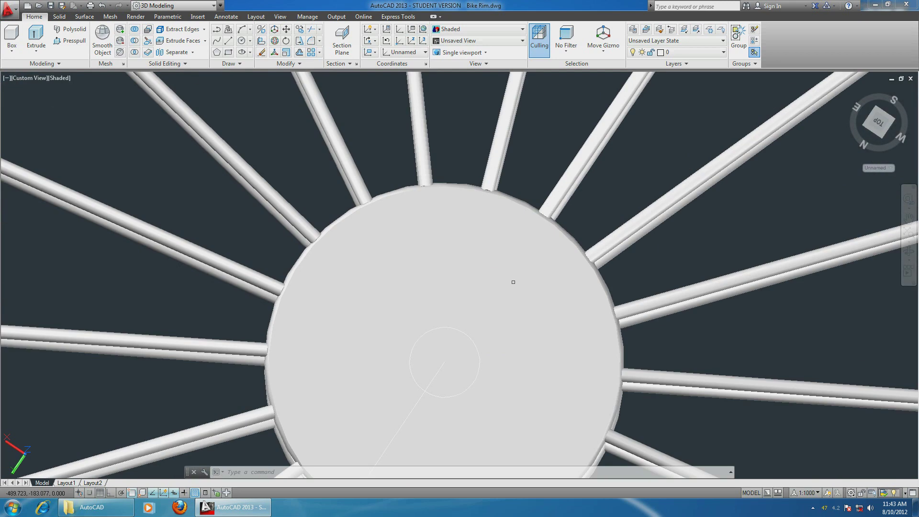
{"action": "scroll", "coordinate": [496, 197], "scroll_direction": "up", "scroll_amount": 2}
{"action": "middle_click_drag", "start_coordinate": [524, 176], "coordinate": [393, 182], "text": "shift"}
{"action": "scroll", "coordinate": [167, 125], "scroll_direction": "down", "scroll_amount": 10}
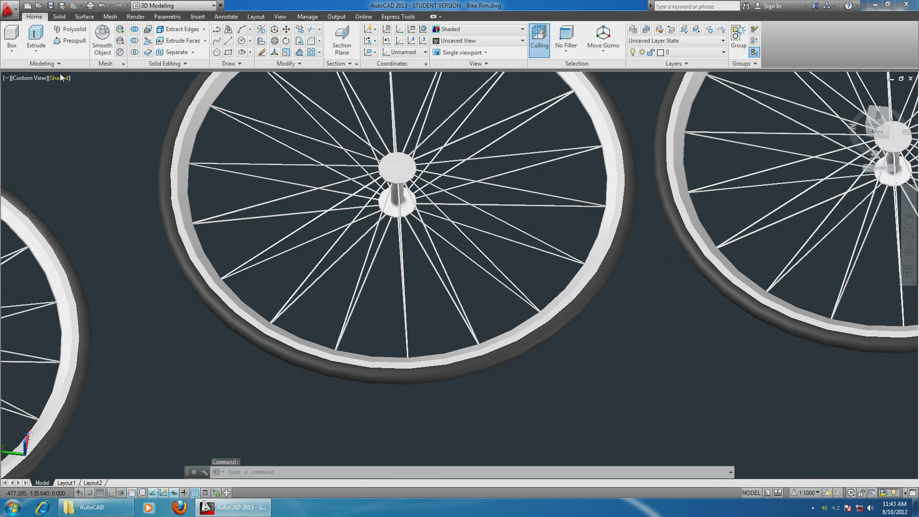
- Apply the Shaded visual style and inspect where the spokes meet the rim from several angles
{"action": "left_click", "coordinate": [60, 78]}
{"action": "left_click", "coordinate": [99, 146]}
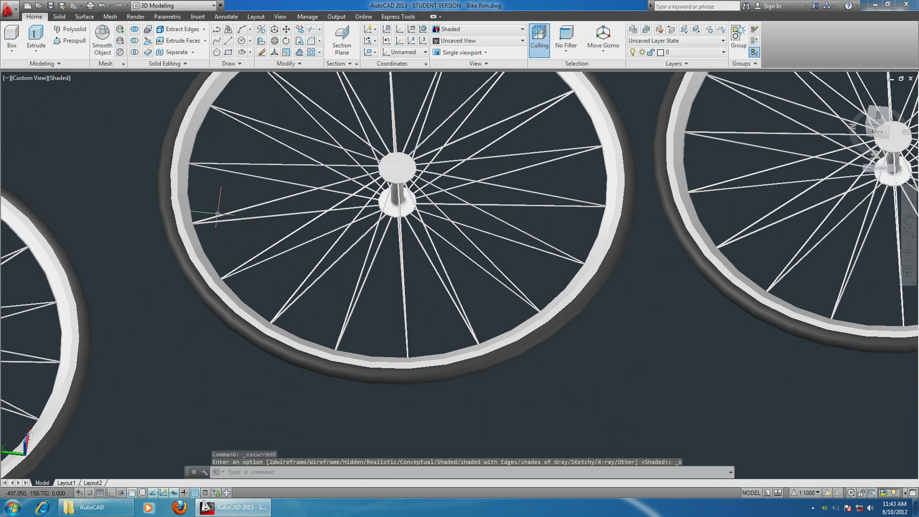
{"action": "scroll", "coordinate": [230, 230], "scroll_direction": "up", "scroll_amount": 10}
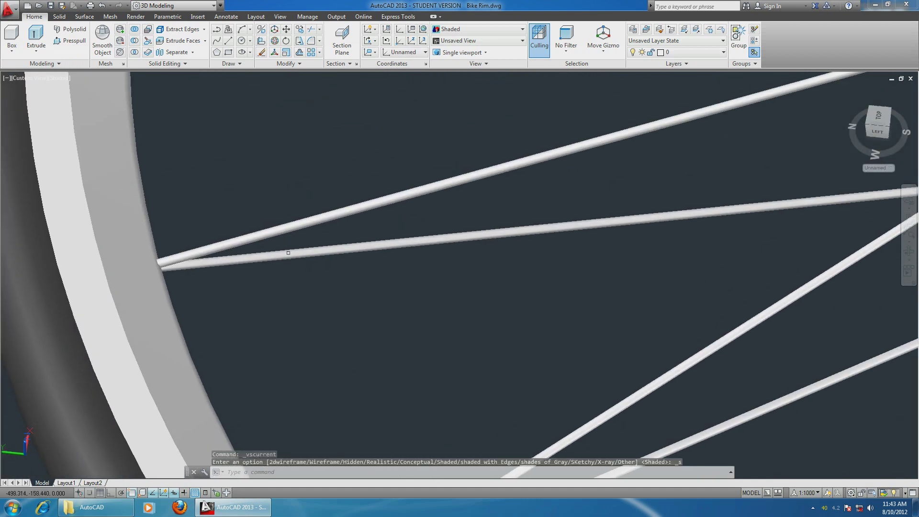
{"action": "scroll", "coordinate": [288, 253], "scroll_direction": "down", "scroll_amount": 8}
{"action": "middle_click_drag", "start_coordinate": [289, 276], "coordinate": [288, 207], "text": "shift"}
{"action": "scroll", "coordinate": [291, 227], "scroll_direction": "up", "scroll_amount": 7}
{"action": "middle_click_drag", "start_coordinate": [267, 298], "coordinate": [296, 219], "text": "shift"}
{"action": "scroll", "coordinate": [295, 220], "scroll_direction": "down", "scroll_amount": 7}
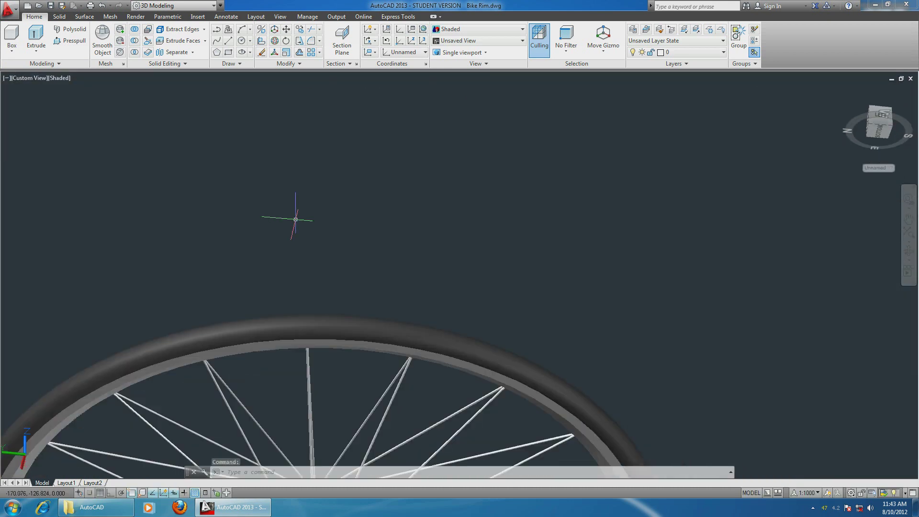
- Orbit around the complete set of wheel copies and view it from below and from a low angle
{"action": "middle_click_drag", "start_coordinate": [296, 317], "coordinate": [396, 158], "text": "shift"}
{"action": "scroll", "coordinate": [354, 273], "scroll_direction": "down", "scroll_amount": 10}
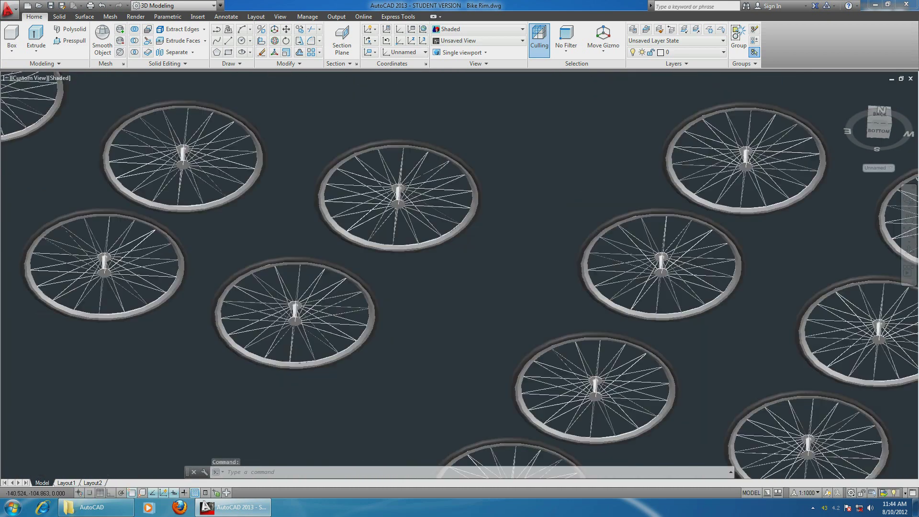
{"action": "scroll", "coordinate": [373, 316], "scroll_direction": "down", "scroll_amount": 4}
{"action": "middle_click_drag", "start_coordinate": [405, 318], "coordinate": [540, 247], "text": "shift"}
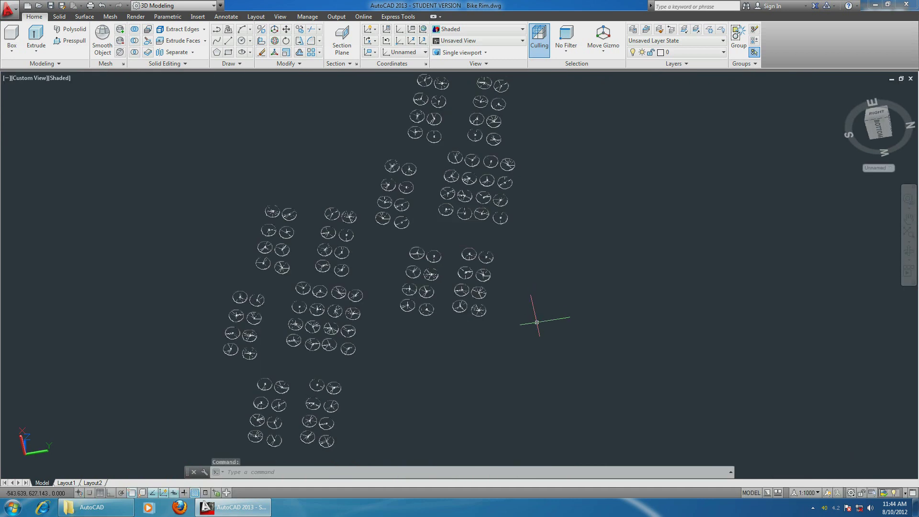
{"action": "middle_click_drag", "start_coordinate": [437, 334], "coordinate": [300, 240], "text": "shift"}
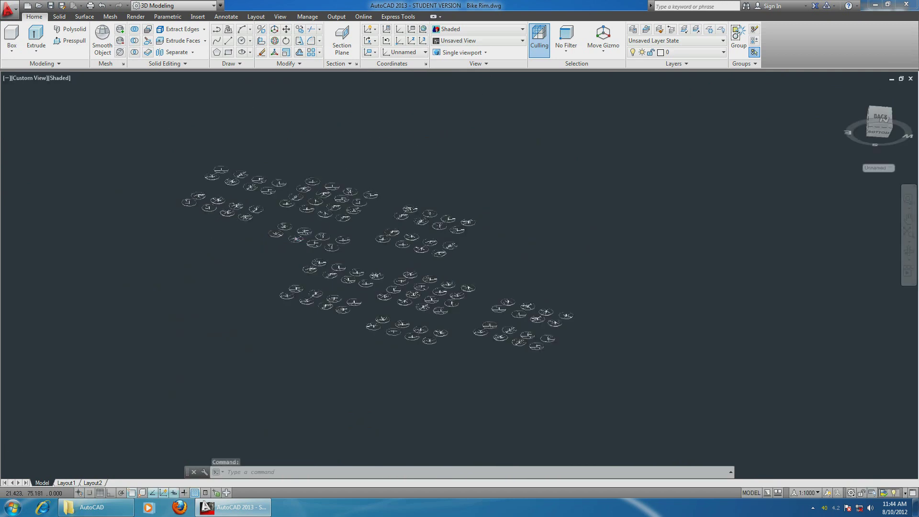
{"action": "scroll", "coordinate": [336, 255], "scroll_direction": "up", "scroll_amount": 5}
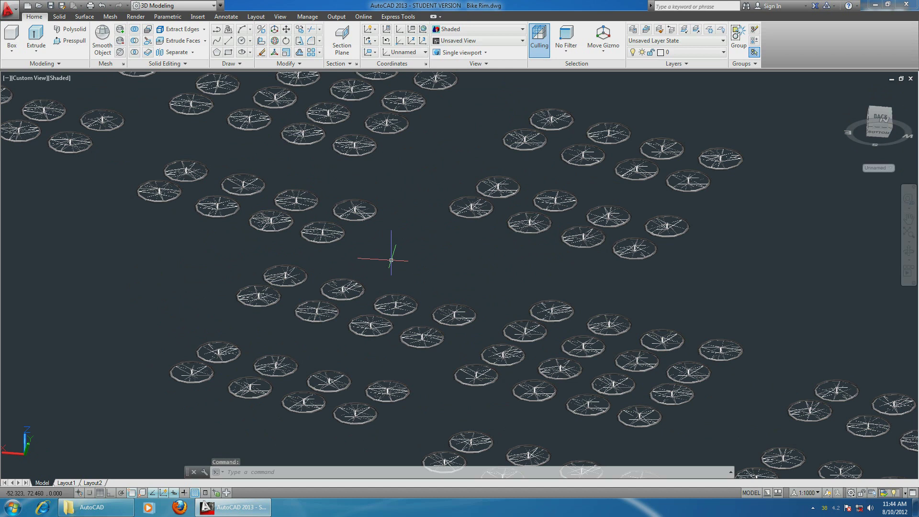